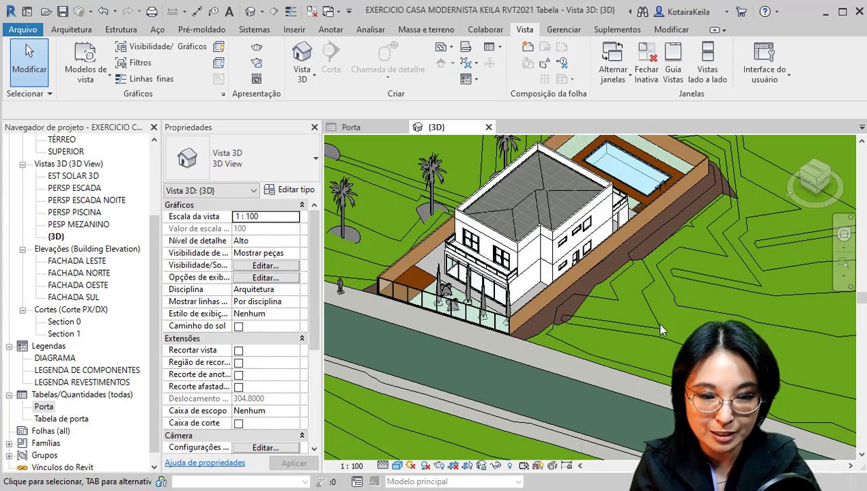
# Step: Select the small upper-floor window on the house's side facade to examine its properties
pyautogui.keyDown('shift'); pyautogui.moveTo(644, 337); pyautogui.dragTo(660, 389, button='middle'); pyautogui.keyUp('shift')
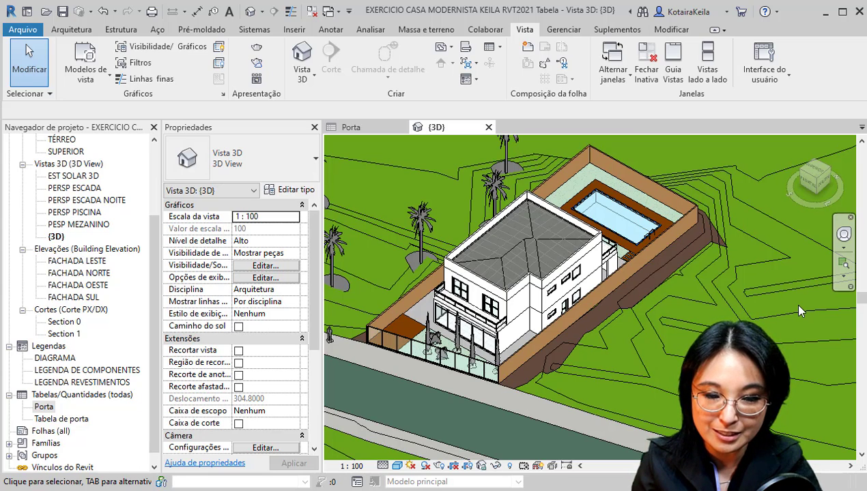
pyautogui.scroll(5, 570, 287)
pyautogui.click(570, 287)
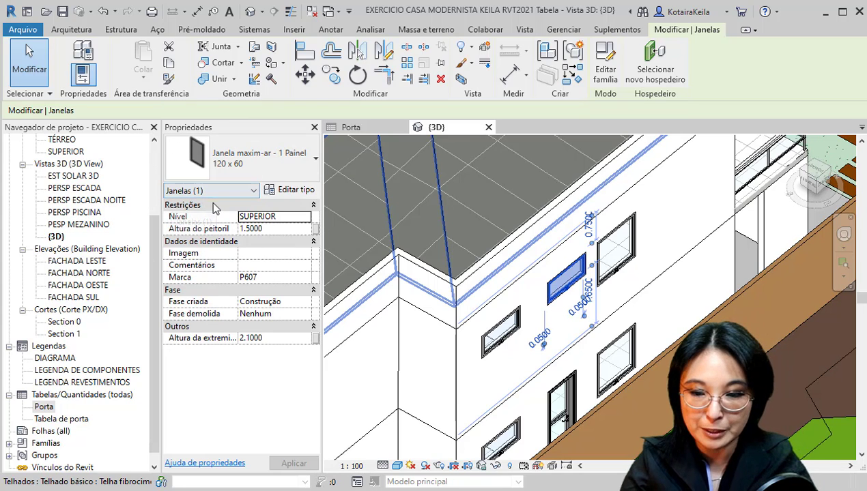
# Step: Start a new schedule/quantities table in the project and choose the Janelas category for it
pyautogui.click(72, 396)
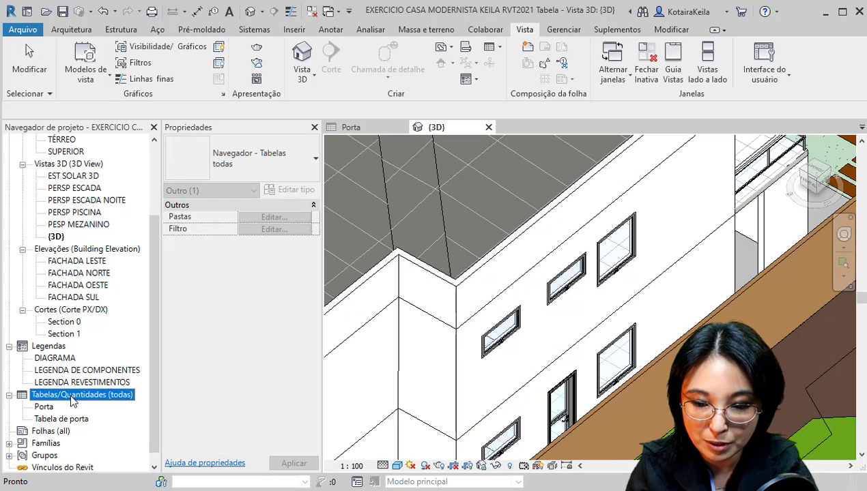
pyautogui.rightClick(73, 400)
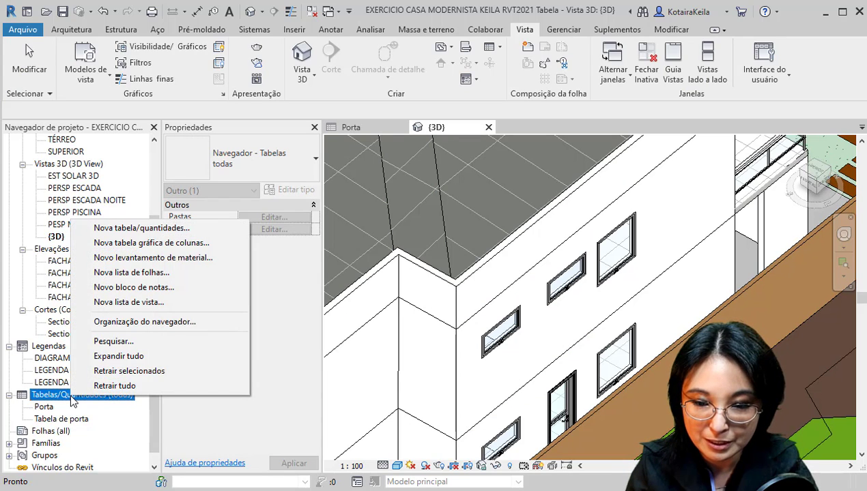
pyautogui.click(182, 231)
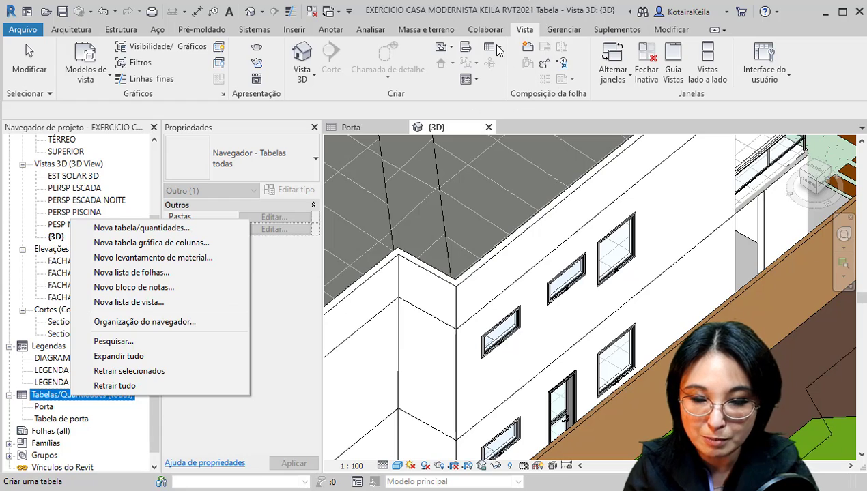
pyautogui.click(156, 234)
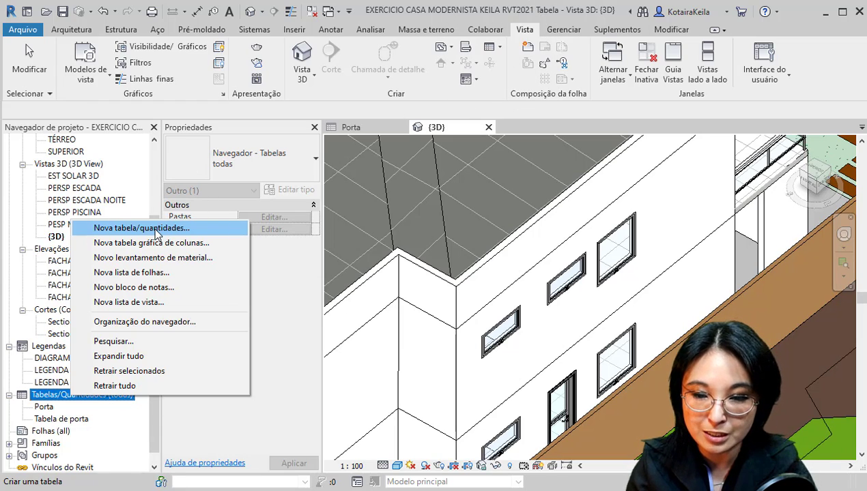
pyautogui.click(156, 232)
pyautogui.moveTo(436, 130); pyautogui.dragTo(300, 135)
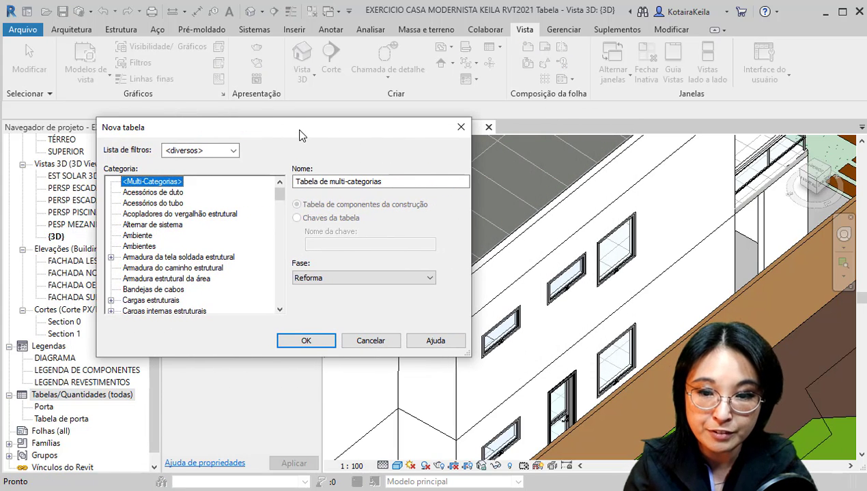
pyautogui.click(143, 194)
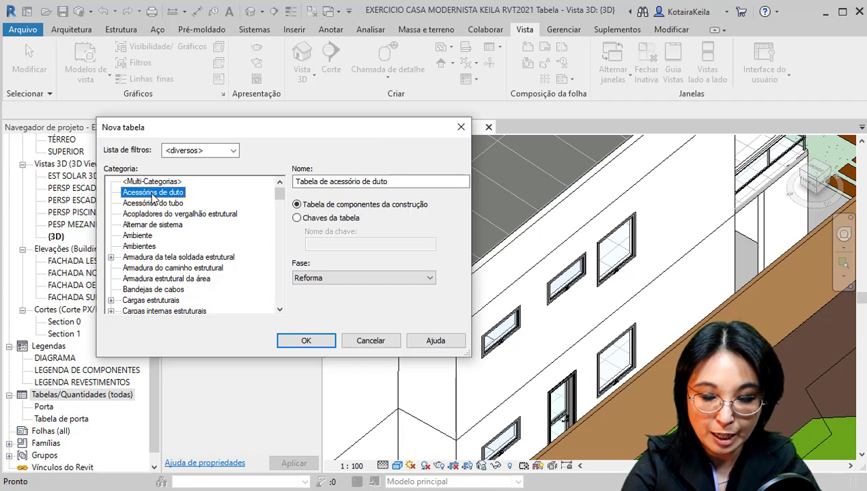
pyautogui.press('j')
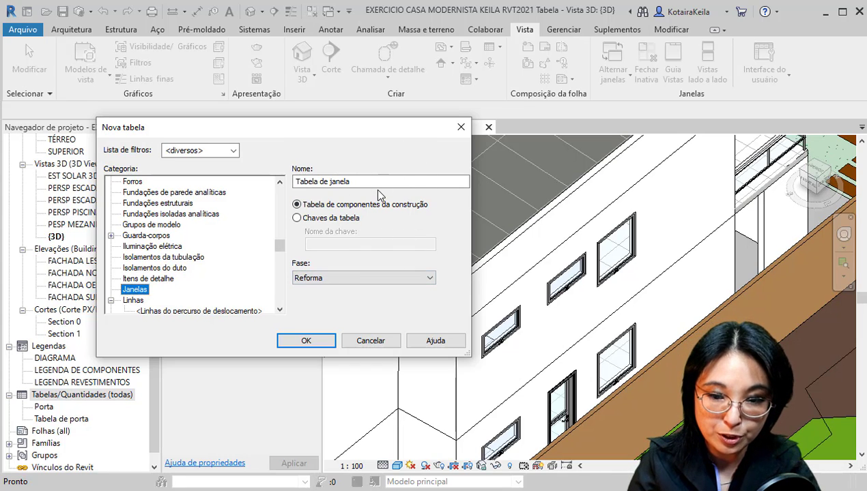
# Step: Set the window schedule's phase to Construção and create it
pyautogui.click(365, 280)
pyautogui.click(328, 308)
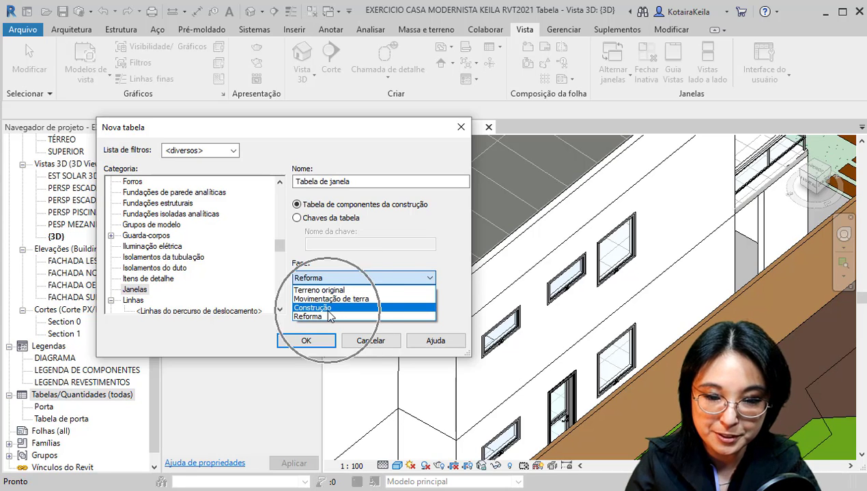
pyautogui.click(335, 279)
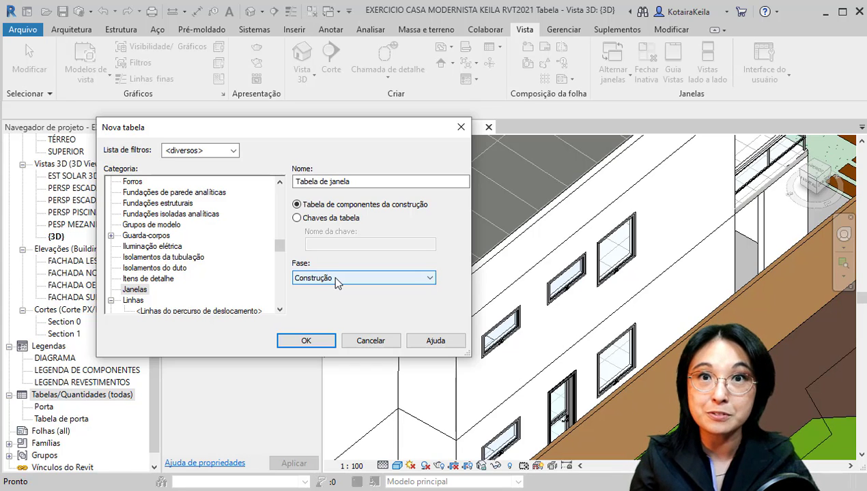
pyautogui.click(137, 289)
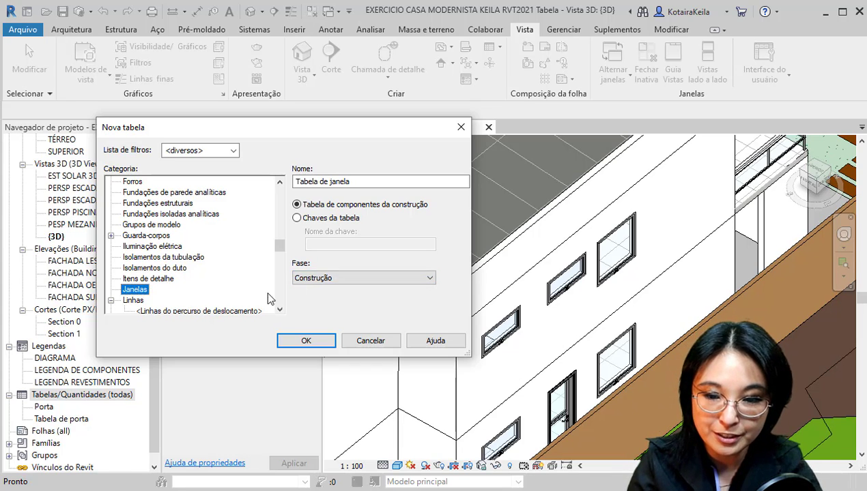
pyautogui.click(322, 279)
pyautogui.click(305, 340)
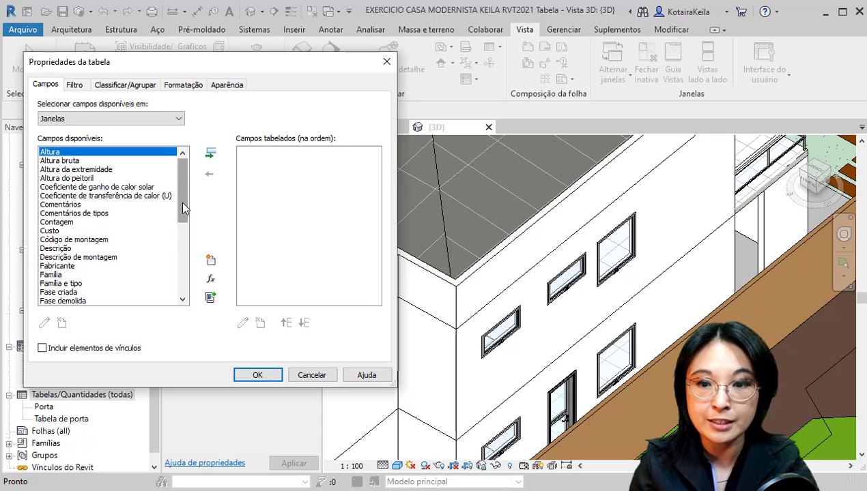
# Step: Add all available window fields, from Altura to URL, to the schedule and remove them all again
pyautogui.moveTo(183, 203); pyautogui.dragTo(157, 153)
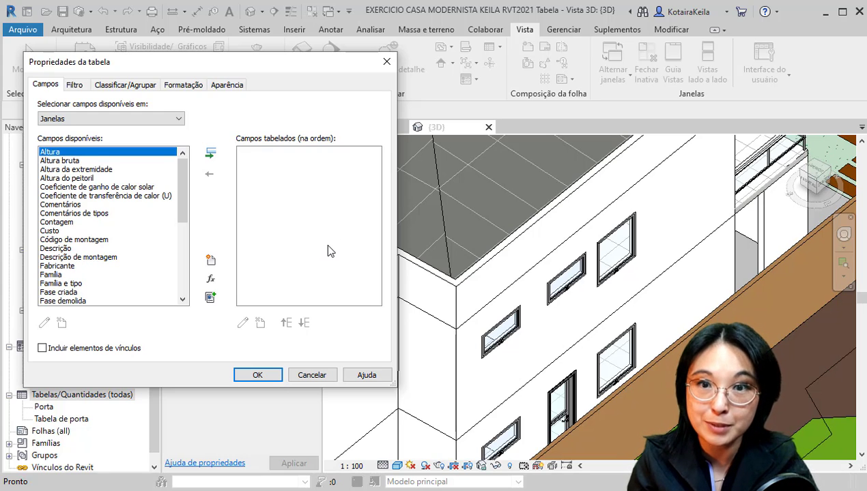
pyautogui.moveTo(184, 184); pyautogui.dragTo(174, 265)
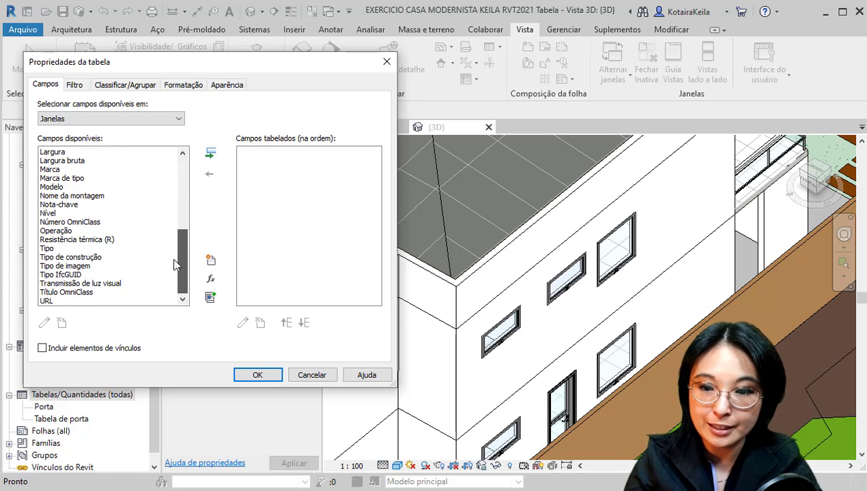
pyautogui.keyDown('shift'); pyautogui.click(46, 301); pyautogui.keyUp('shift')
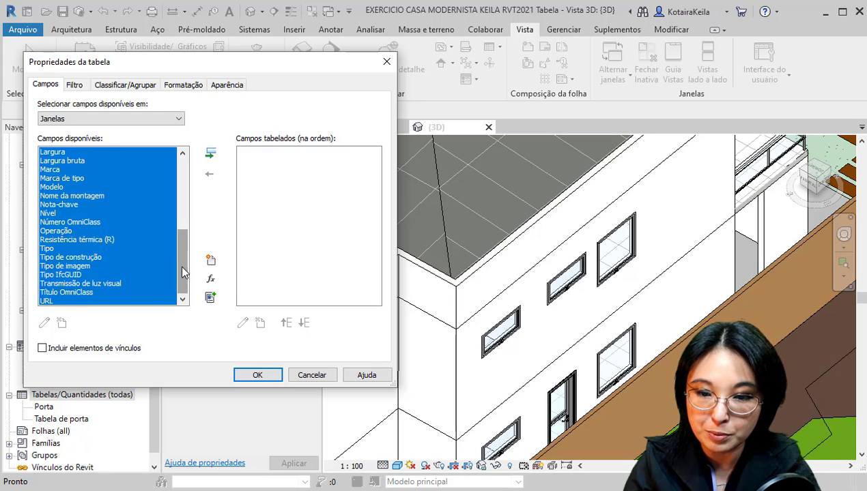
pyautogui.moveTo(181, 263); pyautogui.dragTo(181, 191)
pyautogui.click(212, 154)
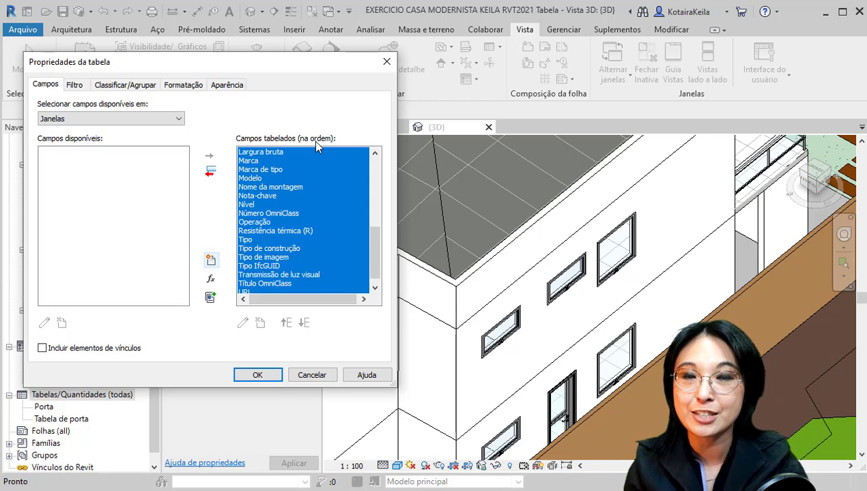
pyautogui.click(212, 174)
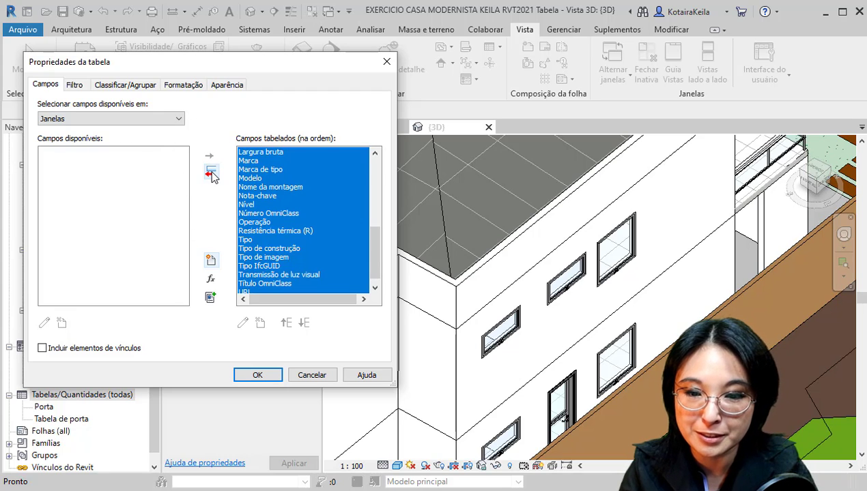
pyautogui.click(211, 171)
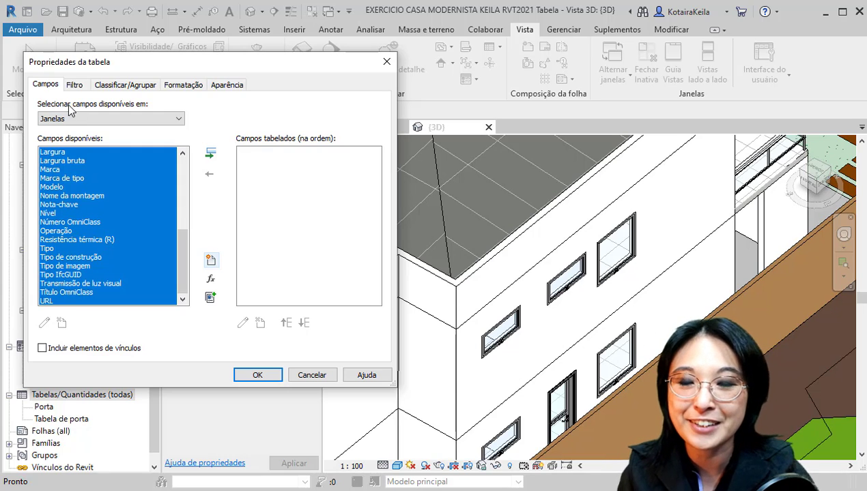
# Step: Add Nível as the first scheduled field of the window table
pyautogui.click(57, 171)
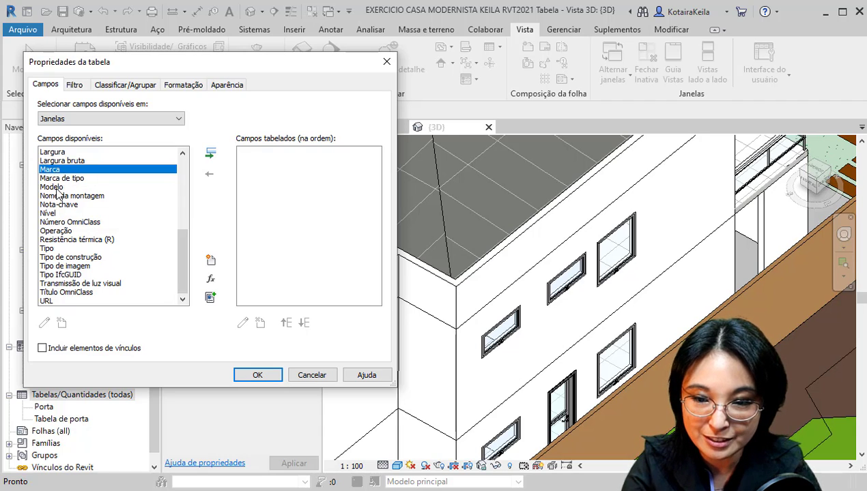
pyautogui.keyDown('ctrl'); pyautogui.click(68, 196); pyautogui.keyUp('ctrl')
pyautogui.keyDown('ctrl'); pyautogui.click(56, 215); pyautogui.keyUp('ctrl')
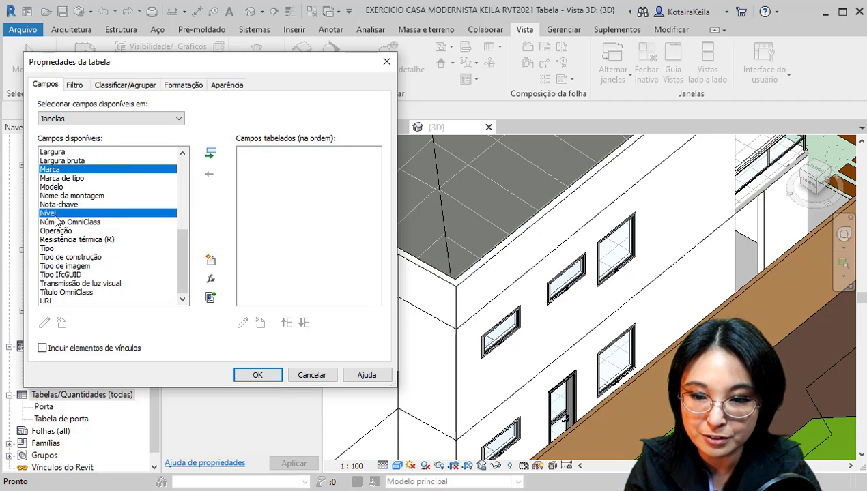
pyautogui.click(211, 155)
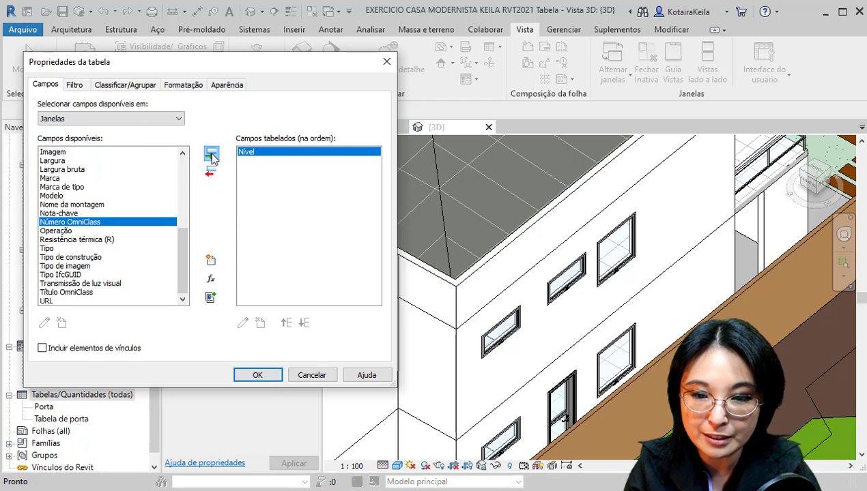
# Step: Add the Marca de tipo field to the window schedule, below Nível
pyautogui.click(50, 187)
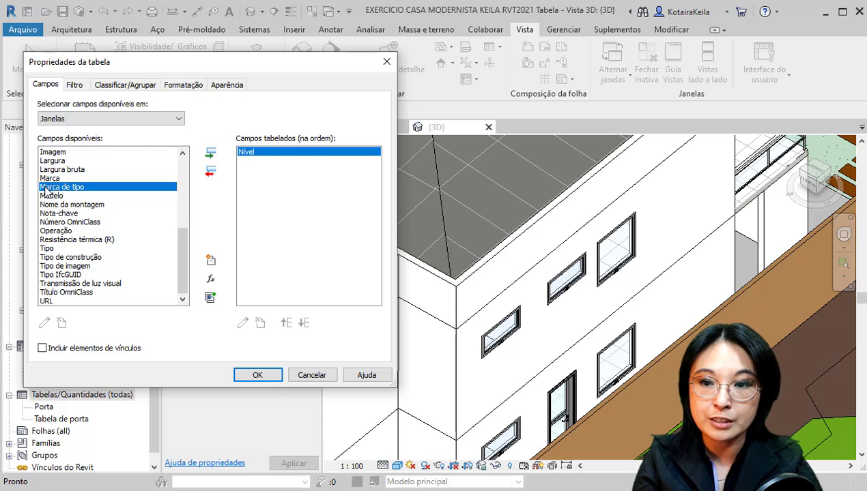
pyautogui.click(77, 188)
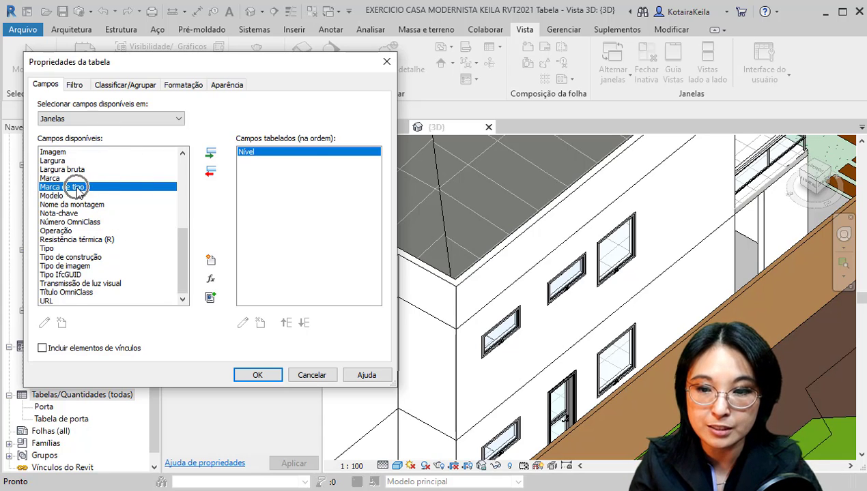
pyautogui.click(210, 153)
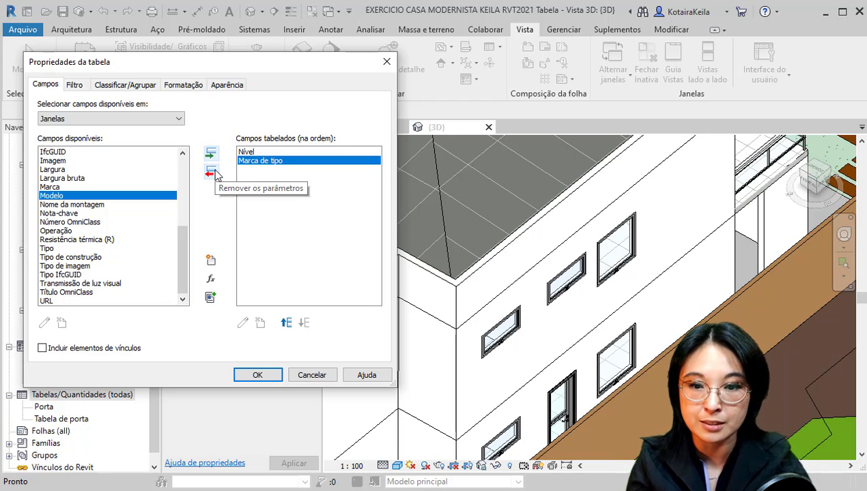
pyautogui.click(247, 153)
pyautogui.click(275, 161)
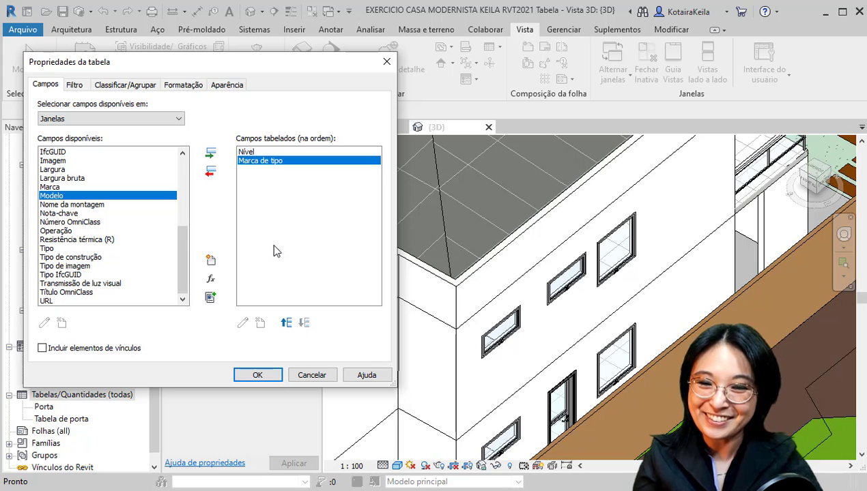
# Step: Add the Largura field to the window schedule, below Marca de tipo
pyautogui.click(60, 230)
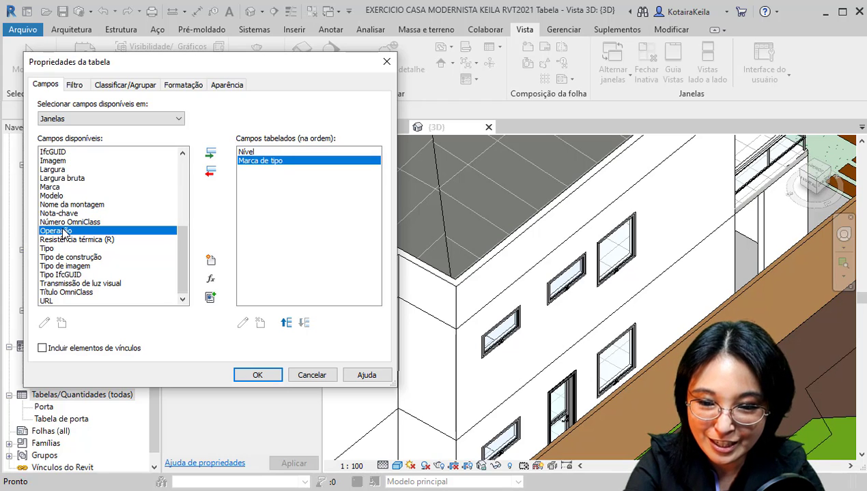
pyautogui.keyDown('ctrl'); pyautogui.click(65, 169); pyautogui.keyUp('ctrl')
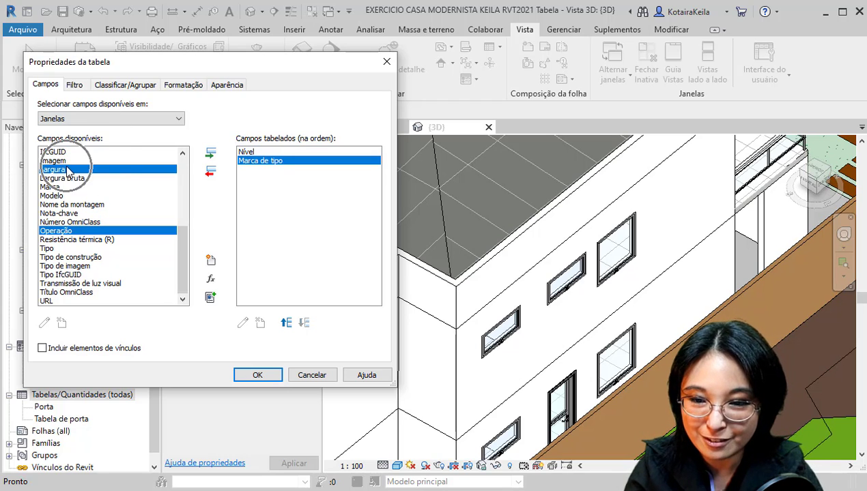
pyautogui.click(211, 155)
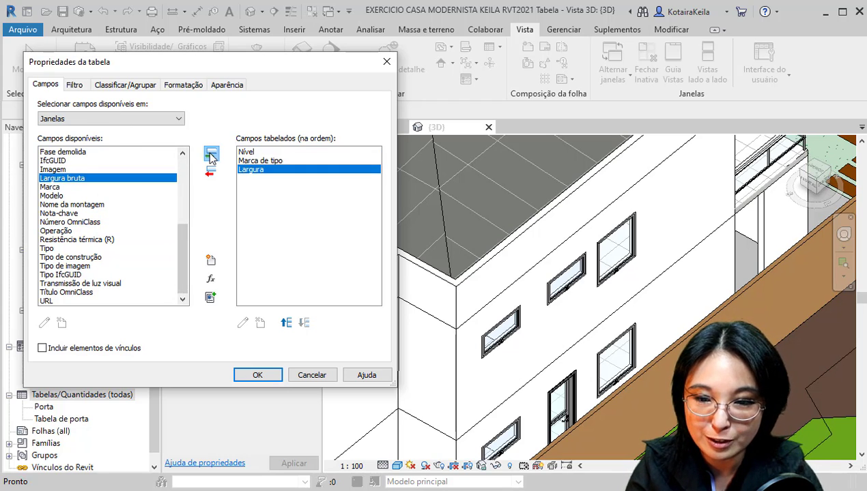
pyautogui.click(280, 172)
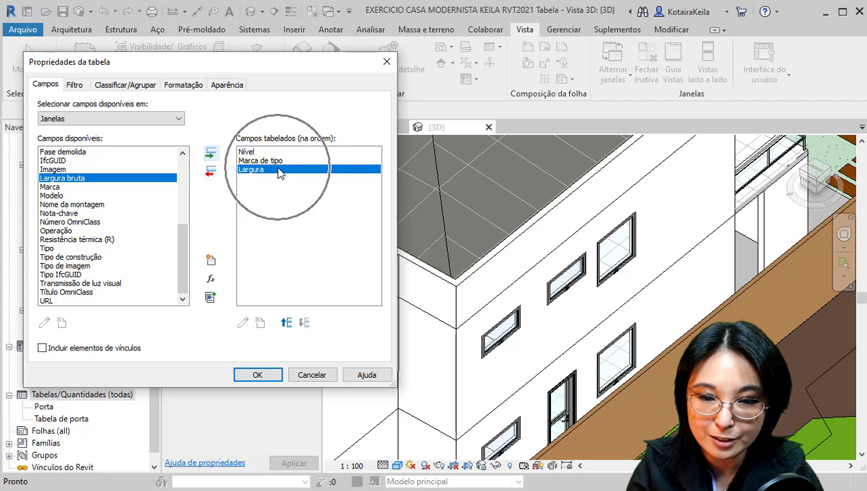
pyautogui.click(125, 181)
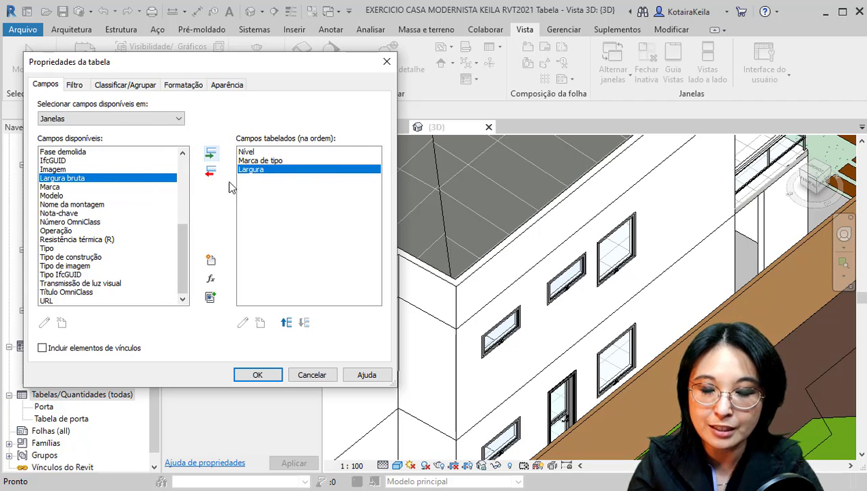
pyautogui.click(259, 170)
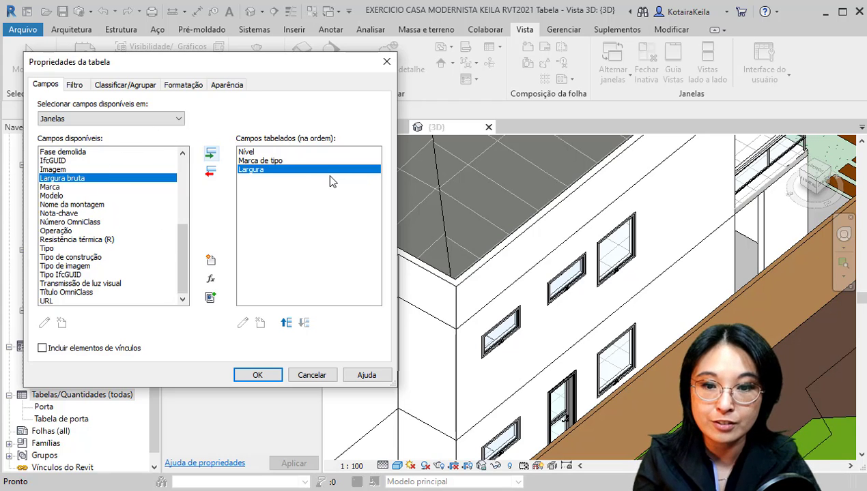
pyautogui.click(255, 175)
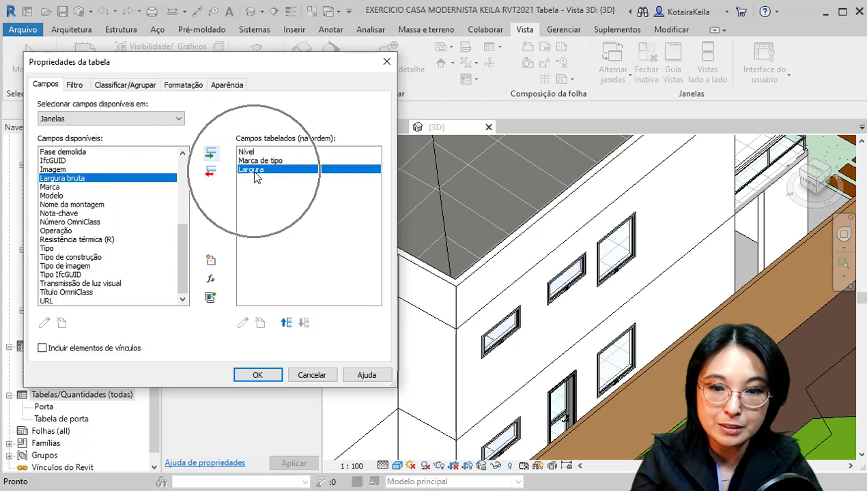
pyautogui.click(255, 175)
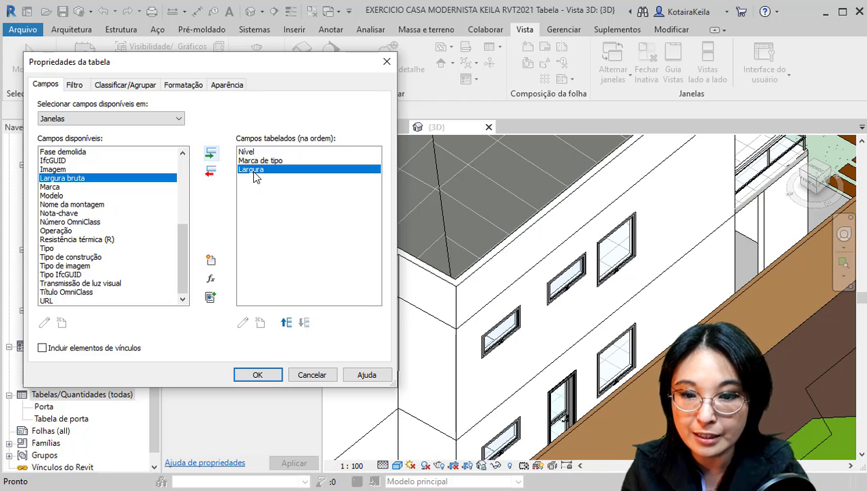
# Step: Add the Altura field to the window schedule, below Largura
pyautogui.click(61, 223)
pyautogui.press('a')
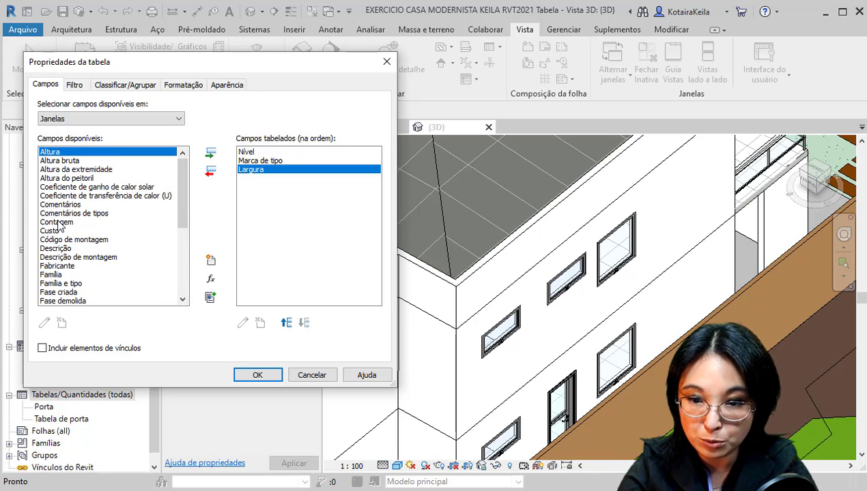
pyautogui.click(213, 154)
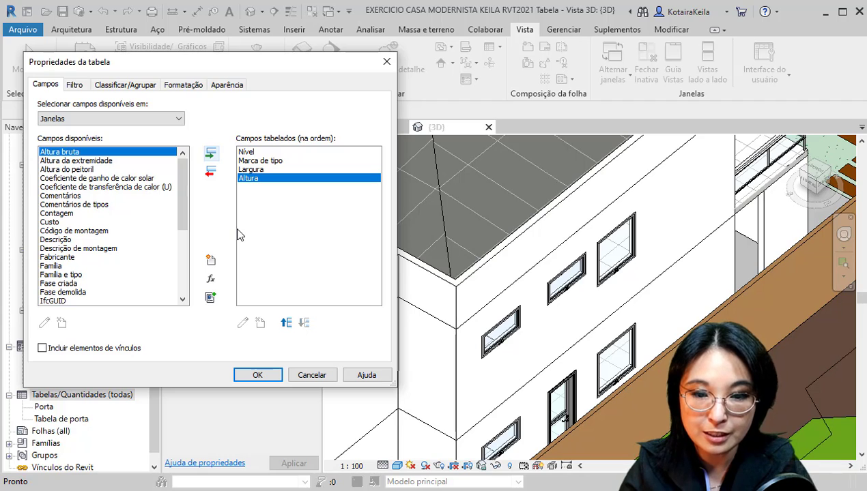
# Step: Add the Altura do peitoril and Contagem fields to the window schedule, below Altura
pyautogui.click(84, 169)
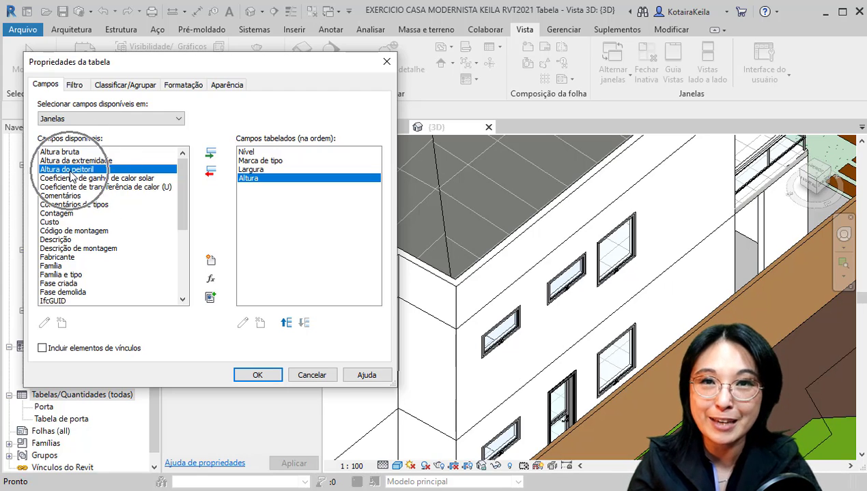
pyautogui.click(212, 155)
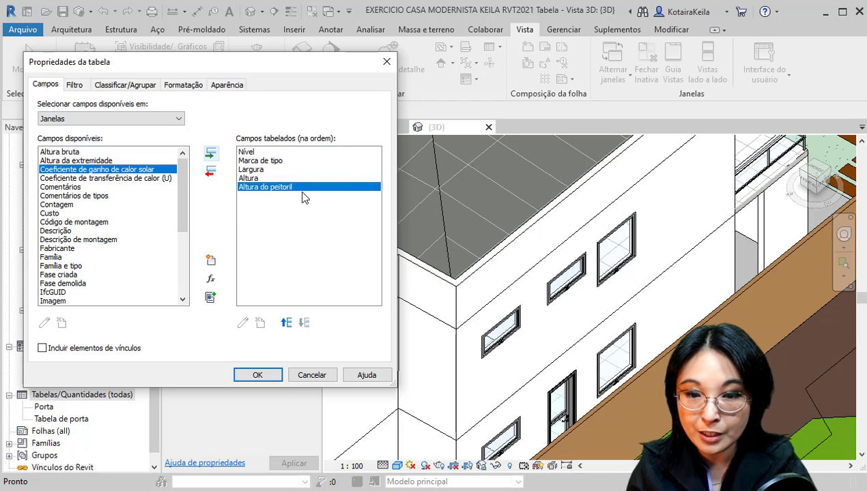
pyautogui.click(57, 205)
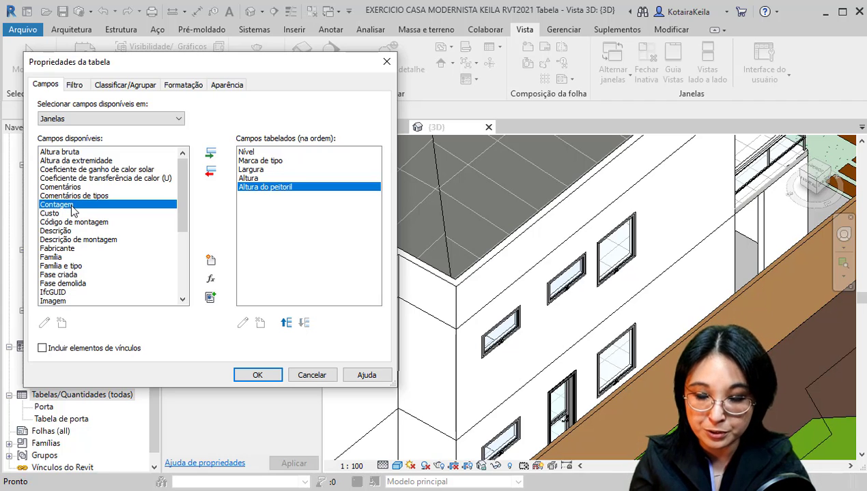
pyautogui.click(211, 155)
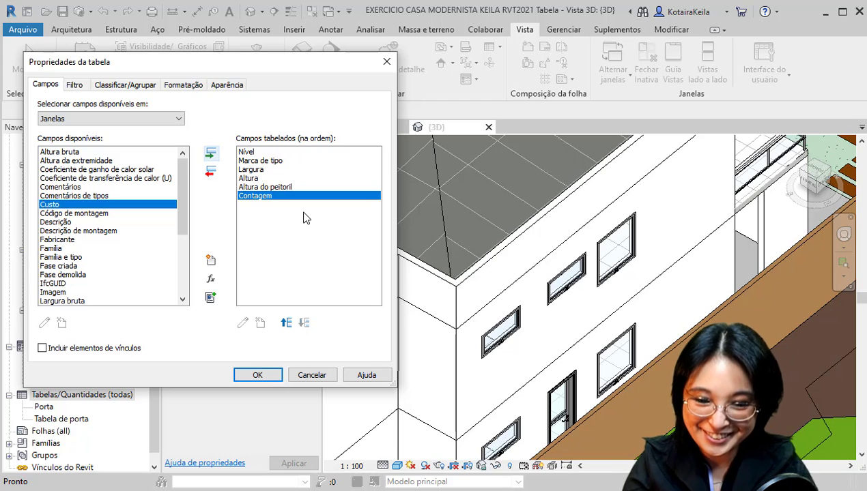
# Step: Move Contagem up and down through the scheduled field order, as far as first place, and return it to last place
pyautogui.click(288, 325)
pyautogui.click(287, 325)
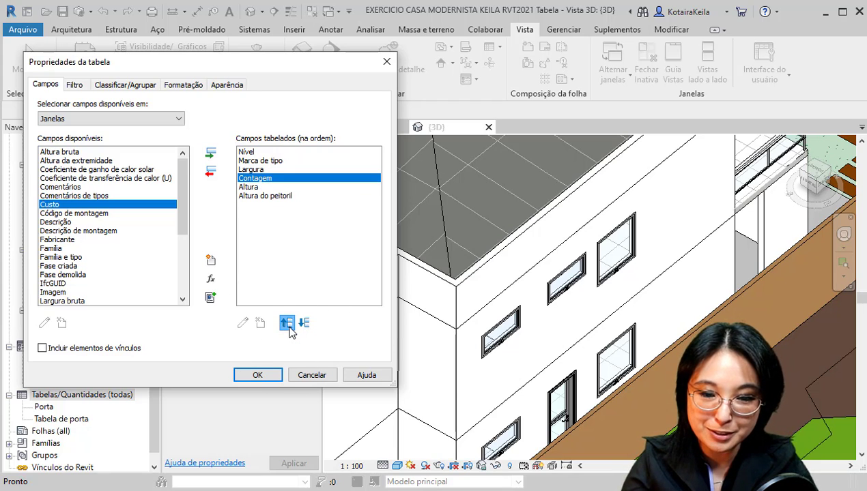
pyautogui.click(304, 325)
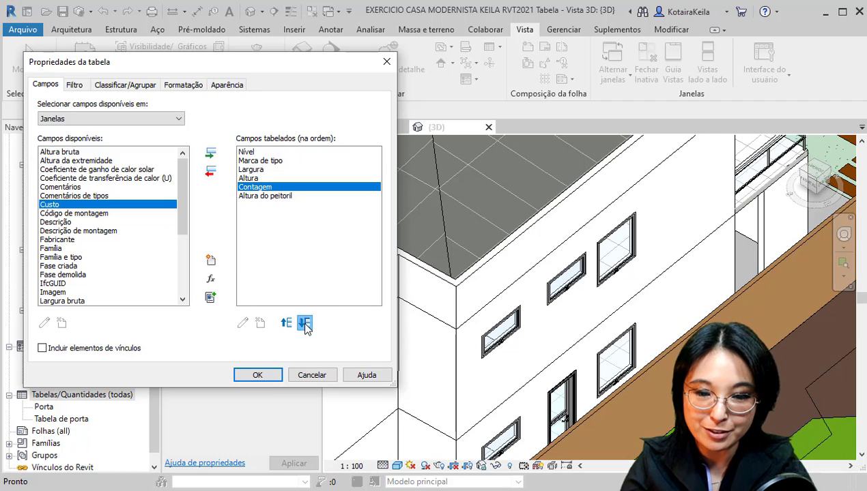
pyautogui.click(303, 325)
pyautogui.click(287, 325)
pyautogui.click(287, 325)
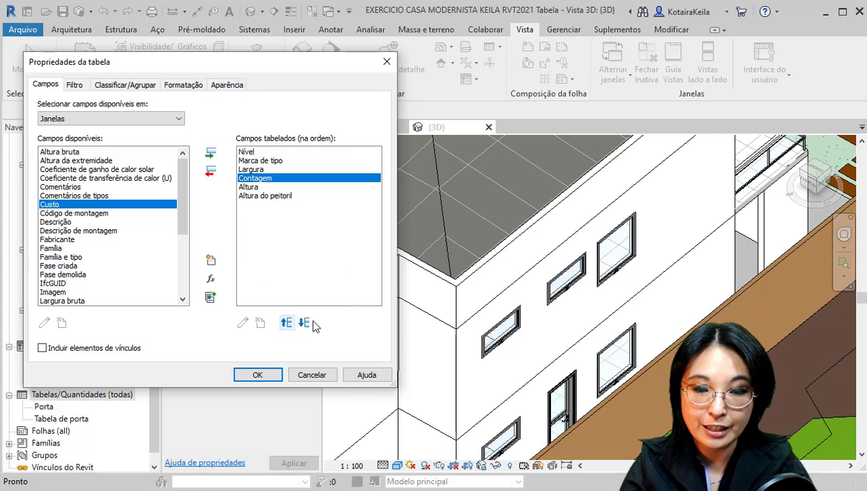
pyautogui.click(304, 325)
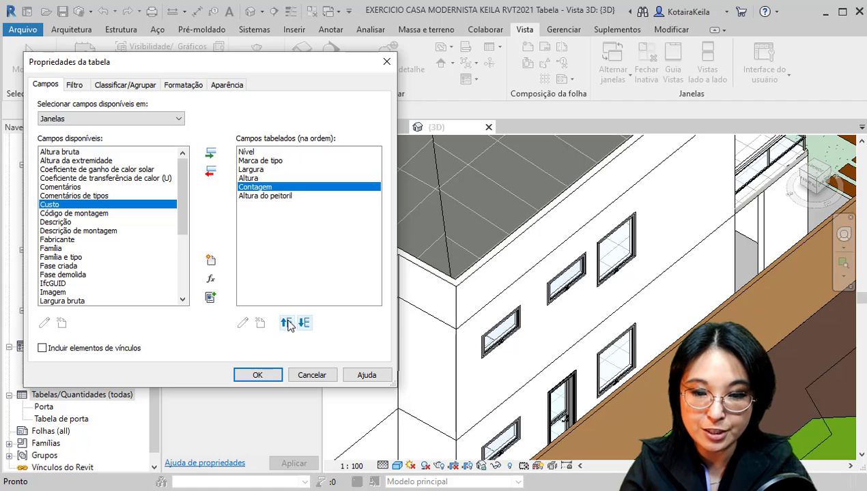
pyautogui.click(287, 325)
pyautogui.click(287, 325)
pyautogui.click(287, 325)
pyautogui.click(288, 325)
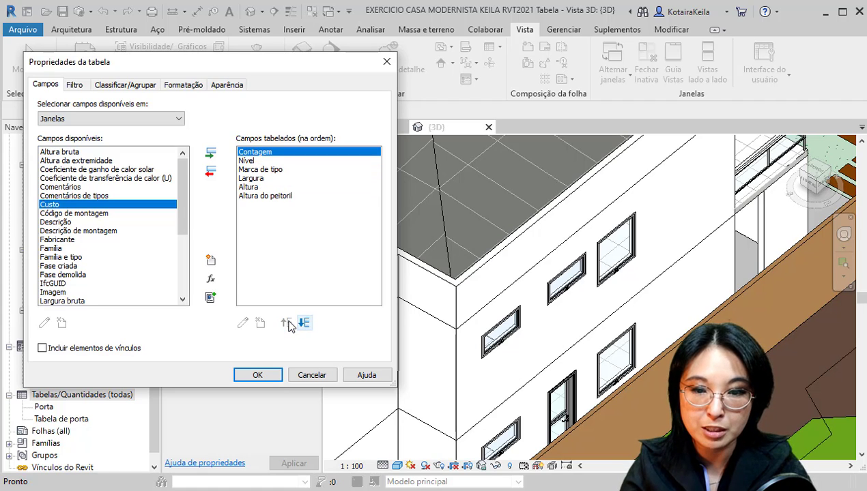
pyautogui.click(304, 323)
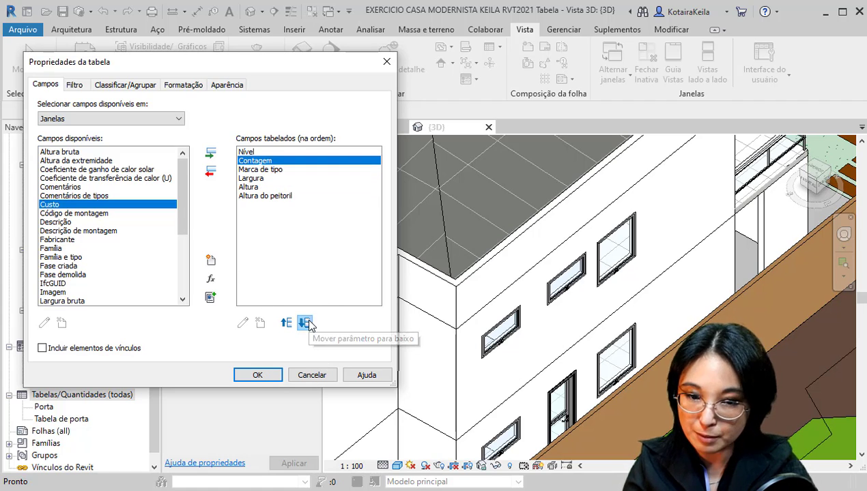
pyautogui.click(304, 324)
pyautogui.click(304, 323)
pyautogui.click(304, 323)
pyautogui.click(304, 323)
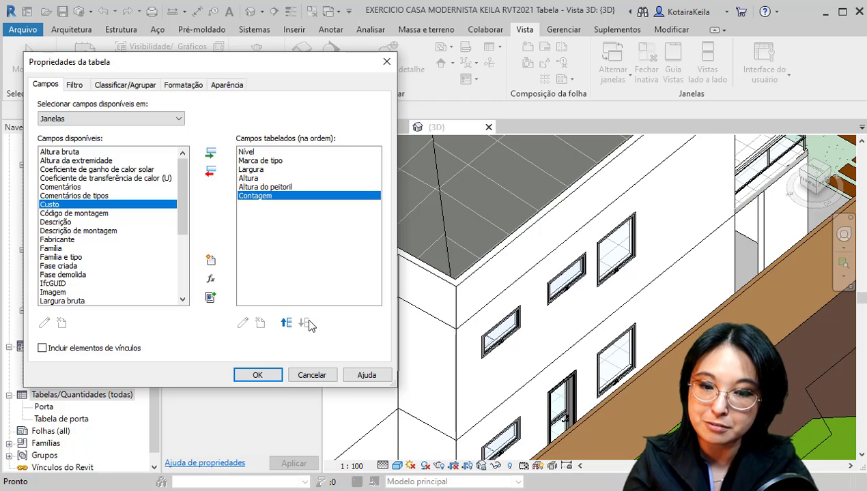
# Step: Move Altura do peitoril up one place in the field order and back down, and reselect Contagem
pyautogui.click(270, 187)
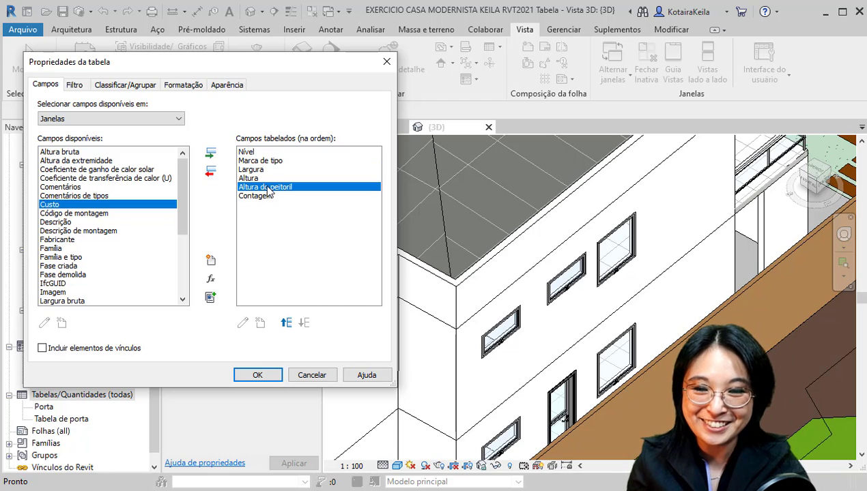
pyautogui.click(287, 323)
pyautogui.click(304, 323)
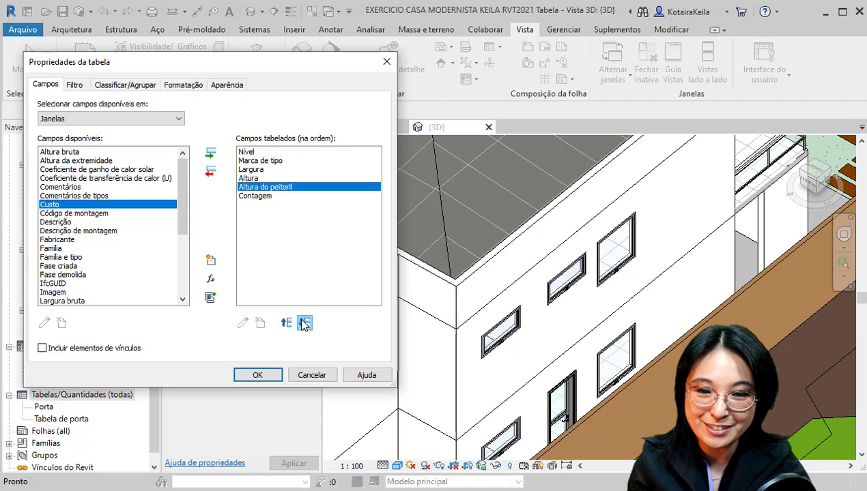
pyautogui.click(260, 197)
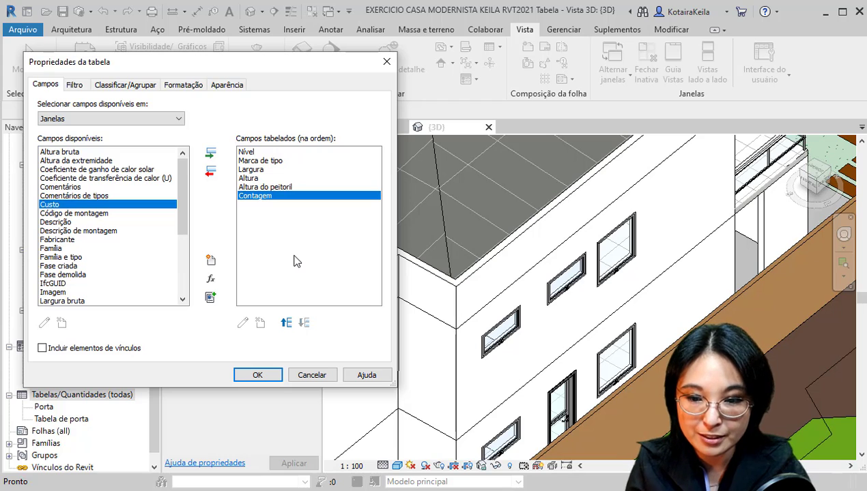
# Step: Sort the window schedule by Nível in ascending order, with a header and a footer showing title, count and totals
pyautogui.click(134, 84)
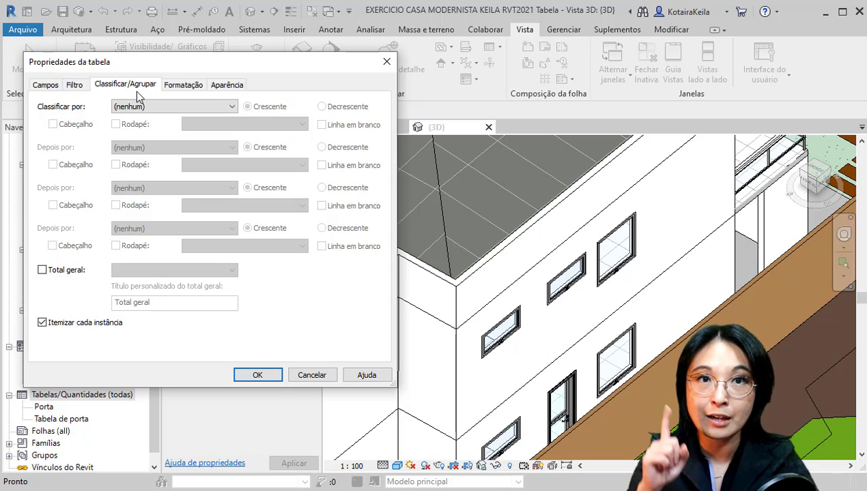
pyautogui.click(140, 106)
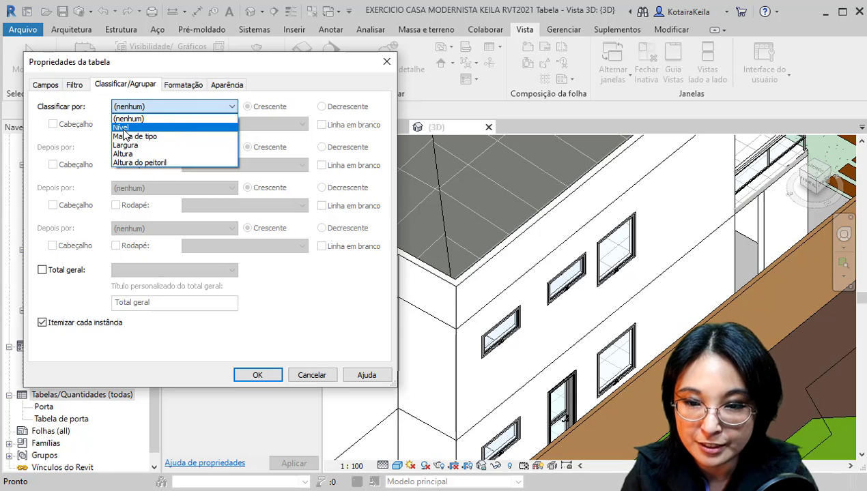
pyautogui.click(124, 129)
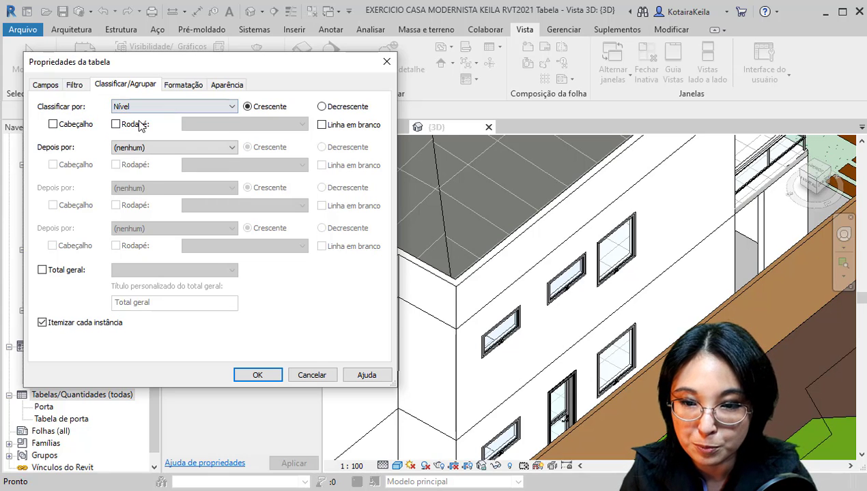
pyautogui.click(53, 125)
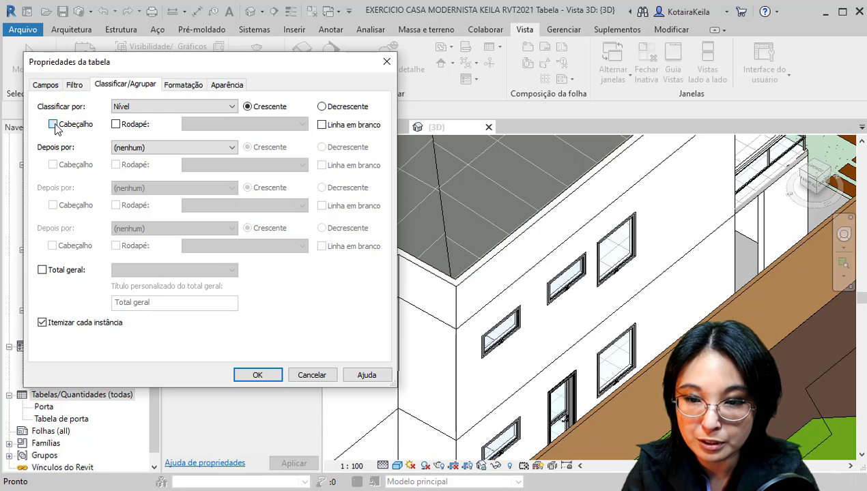
pyautogui.click(116, 124)
# Step: Add Marca de tipo as the second sorting criterion of the window schedule
pyautogui.click(135, 148)
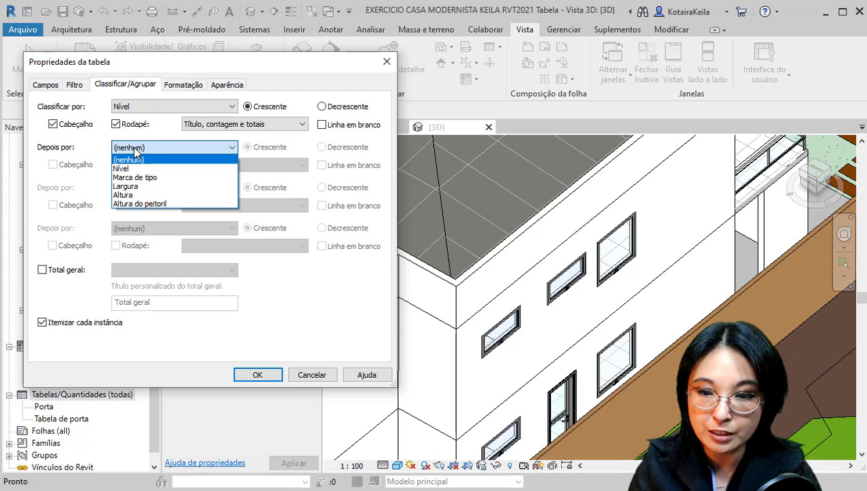
pyautogui.click(155, 178)
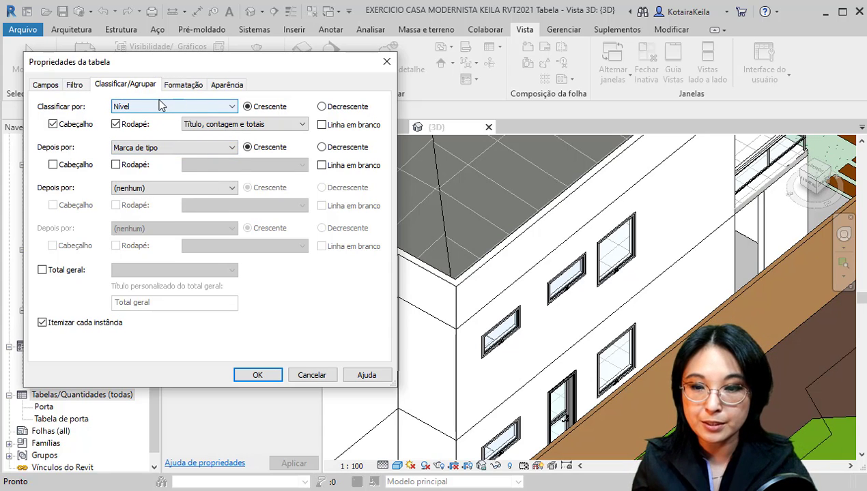
pyautogui.click(82, 338)
pyautogui.press('ctrl')
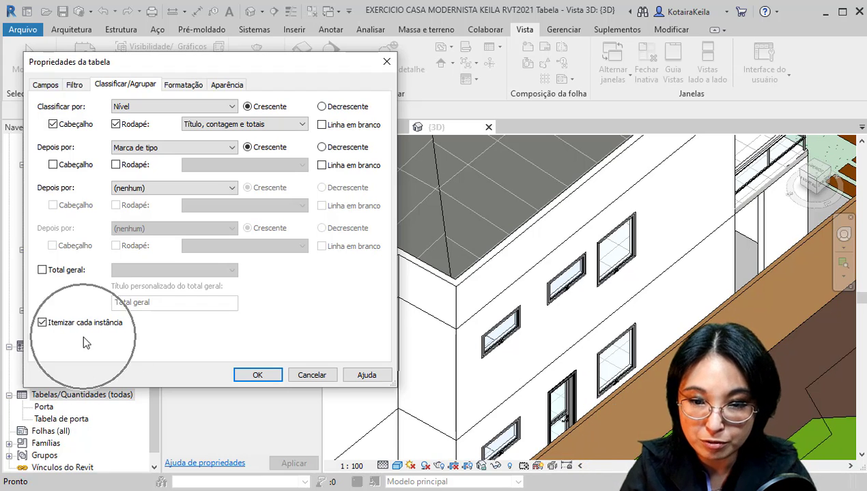
# Step: Make Nível a hidden field in the window schedule's formatting
pyautogui.click(188, 84)
pyautogui.click(98, 115)
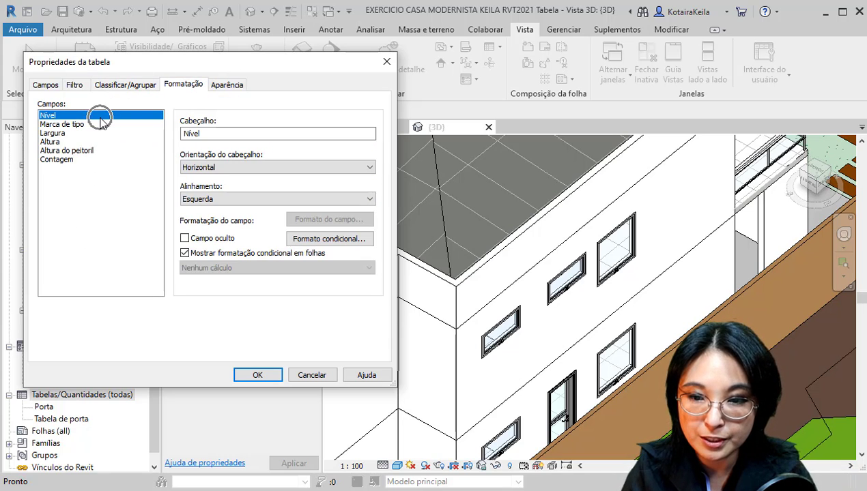
pyautogui.press('ctrl')
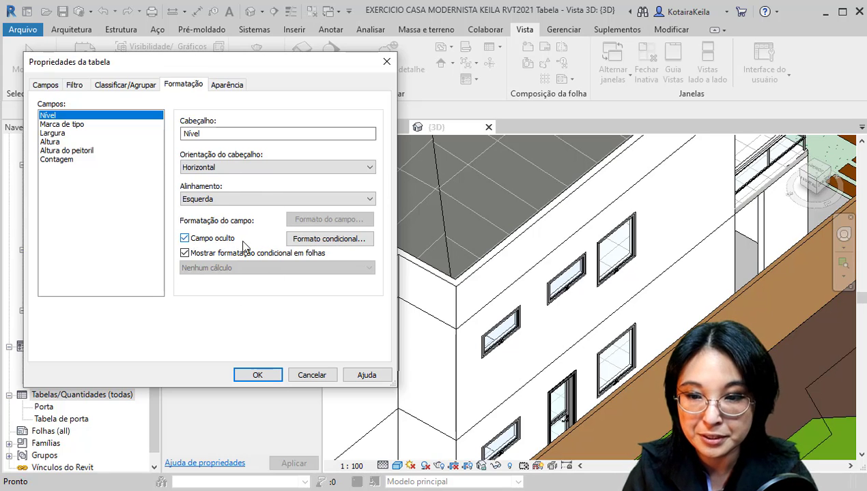
# Step: Set the Contagem field to Calcular os totais and generate the window schedule
pyautogui.click(60, 159)
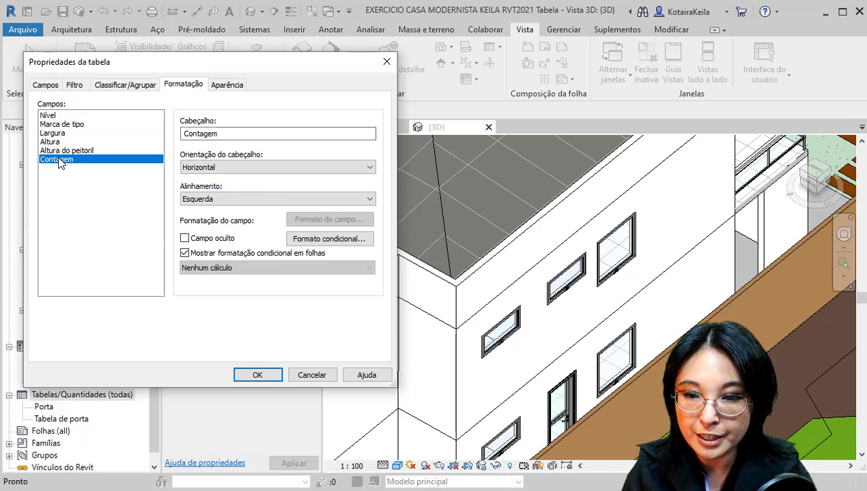
pyautogui.click(220, 269)
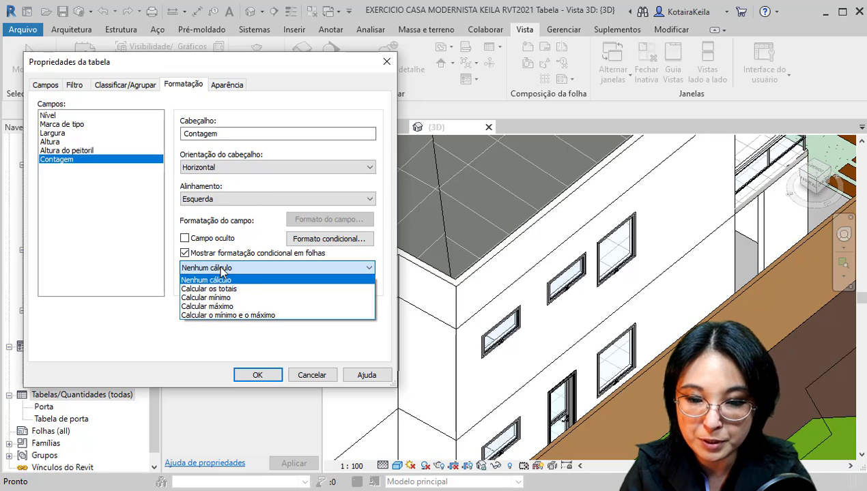
pyautogui.click(259, 289)
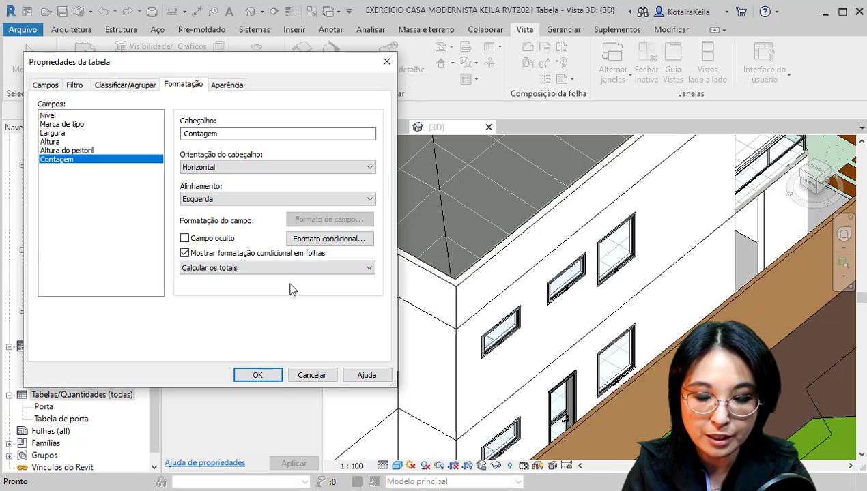
pyautogui.click(270, 372)
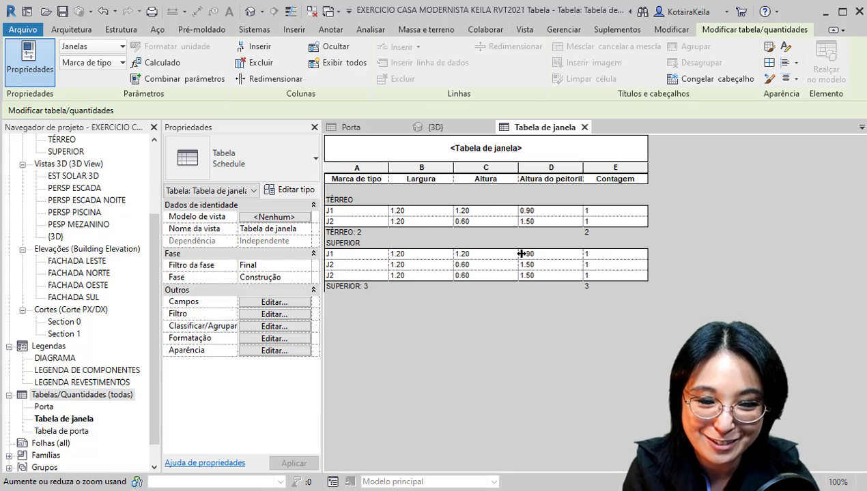
pyautogui.click(622, 174)
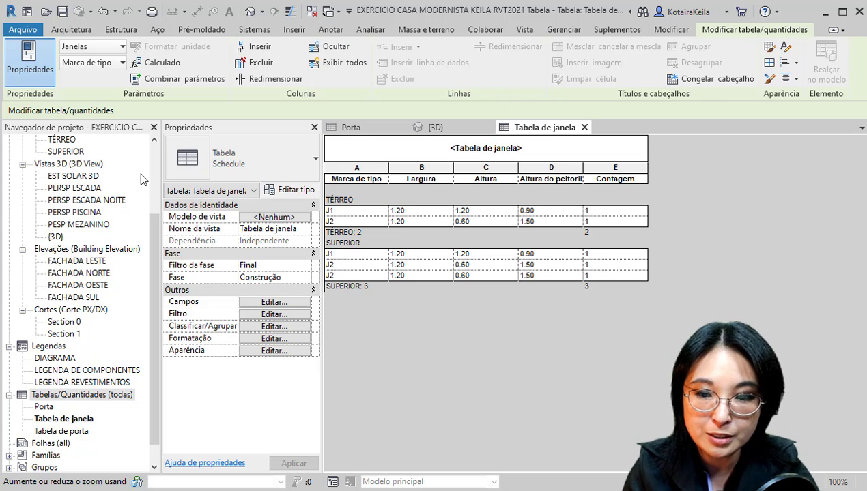
# Step: Open the EST SOLAR 3D view, the TÉRREO ceiling plan and the SUPERIOR floor plan
pyautogui.scroll(2, 82, 205)
pyautogui.doubleClick(73, 236)
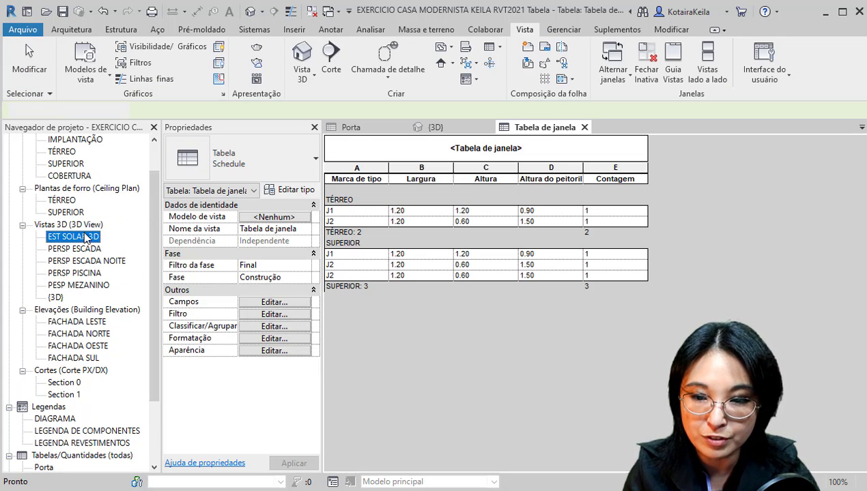
pyautogui.doubleClick(62, 200)
pyautogui.click(66, 164)
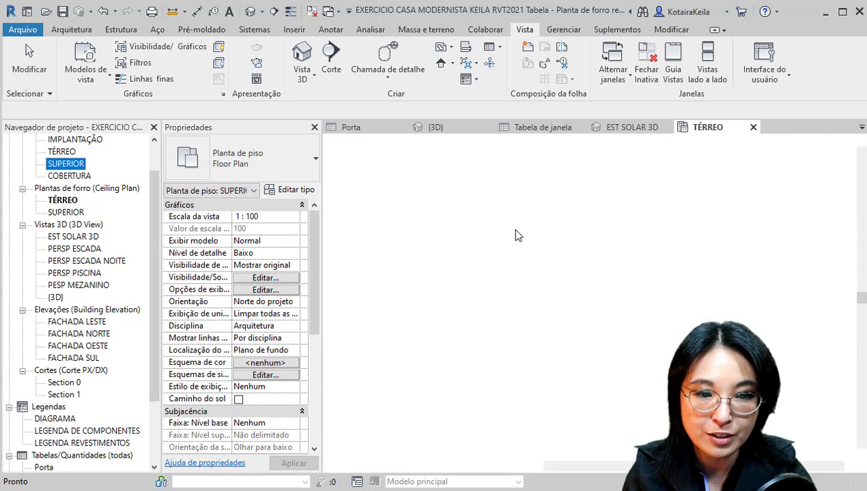
# Step: Tile all open views, restore them to a tabbed layout and bring up the Tabela de janela schedule
pyautogui.click(709, 70)
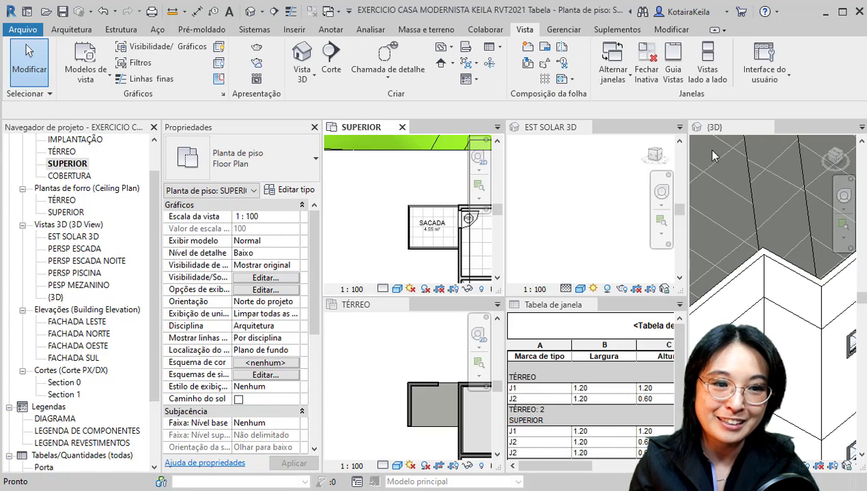
pyautogui.click(673, 69)
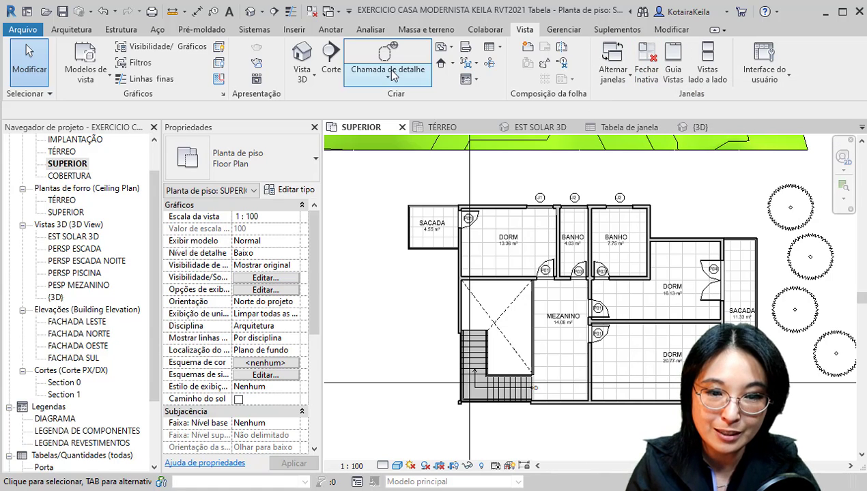
pyautogui.click(618, 129)
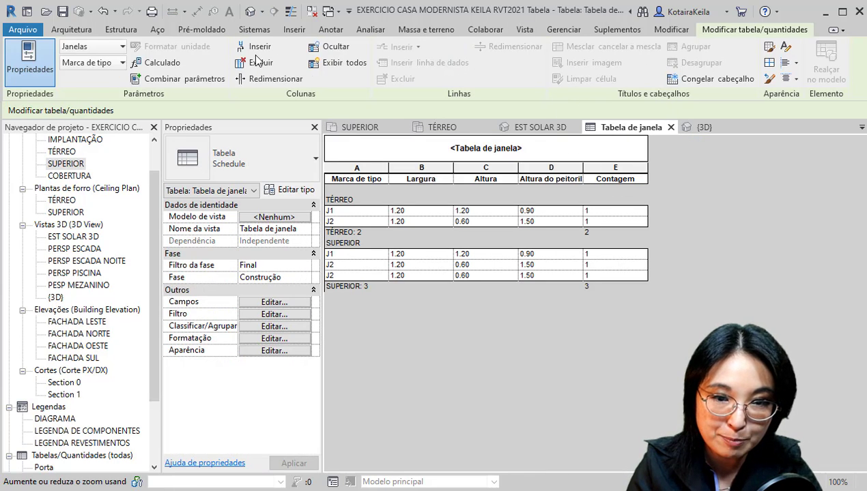
# Step: Close all inactive views, leaving only the window schedule, and open the TÉRREO and SUPERIOR floor plans
pyautogui.click(310, 12)
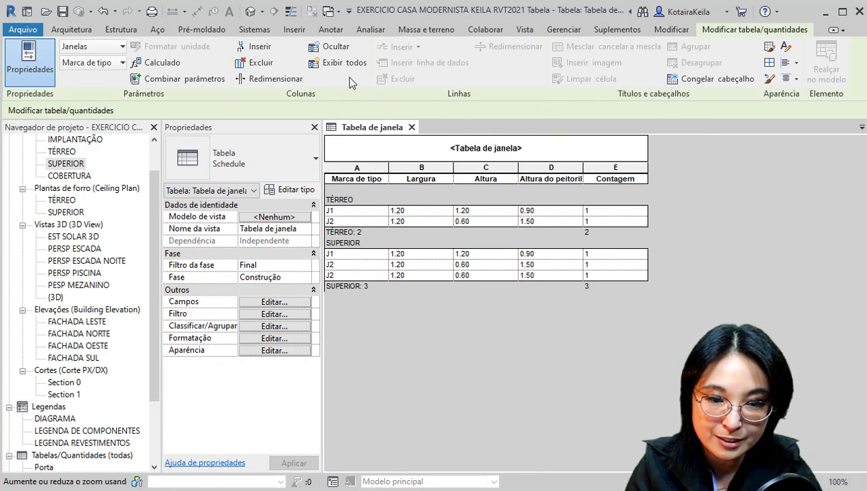
pyautogui.click(421, 195)
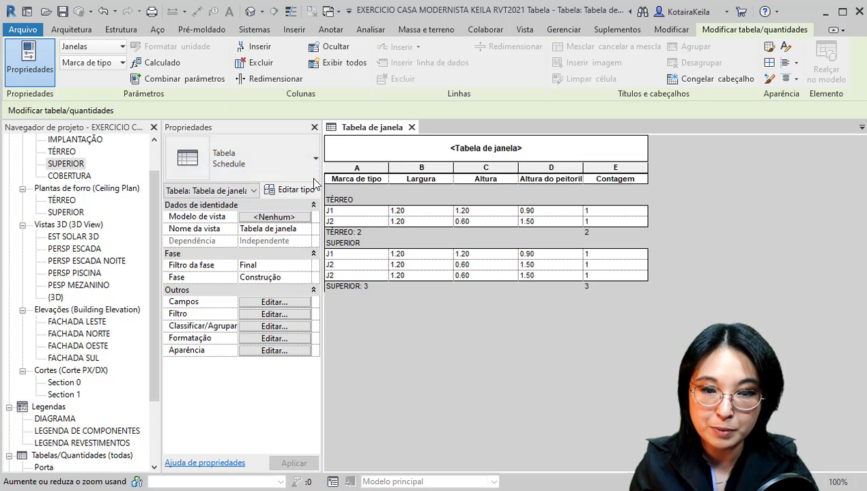
pyautogui.press('ctrl')
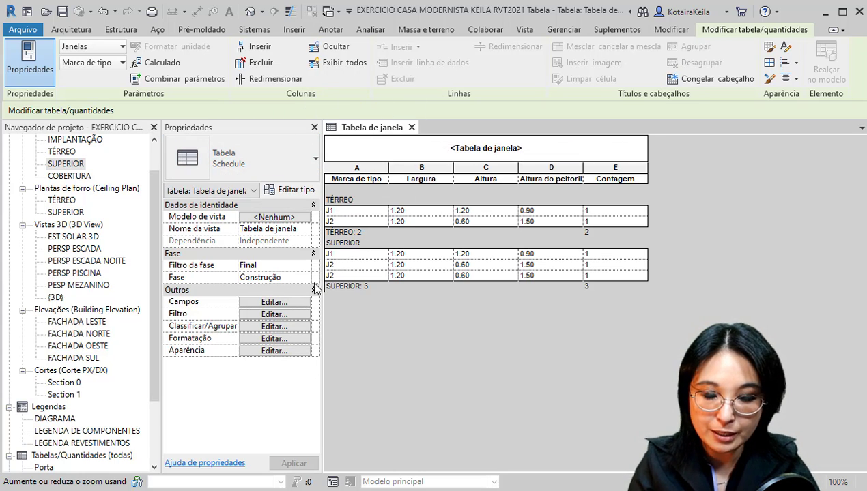
pyautogui.moveTo(151, 182); pyautogui.dragTo(152, 140)
pyautogui.doubleClick(61, 188)
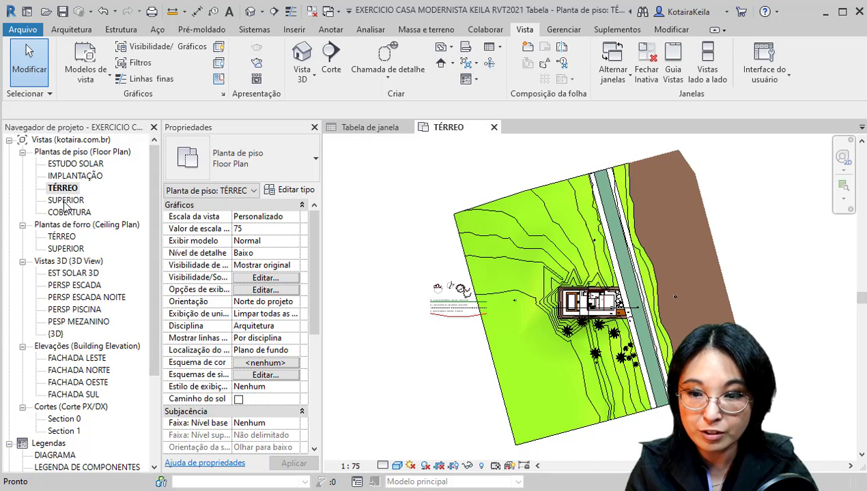
pyautogui.doubleClick(66, 200)
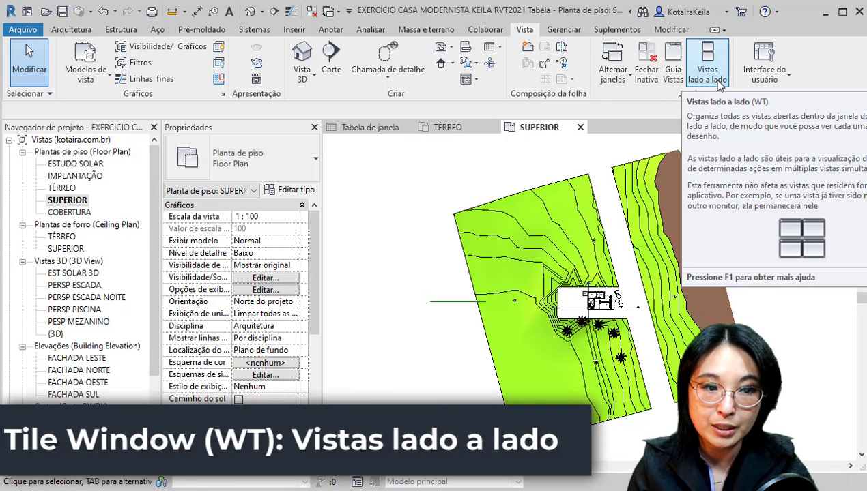
# Step: Tile the SUPERIOR, TÉRREO and Tabela de janela views, fit all of them and frame the house in both plans
pyautogui.click(716, 80)
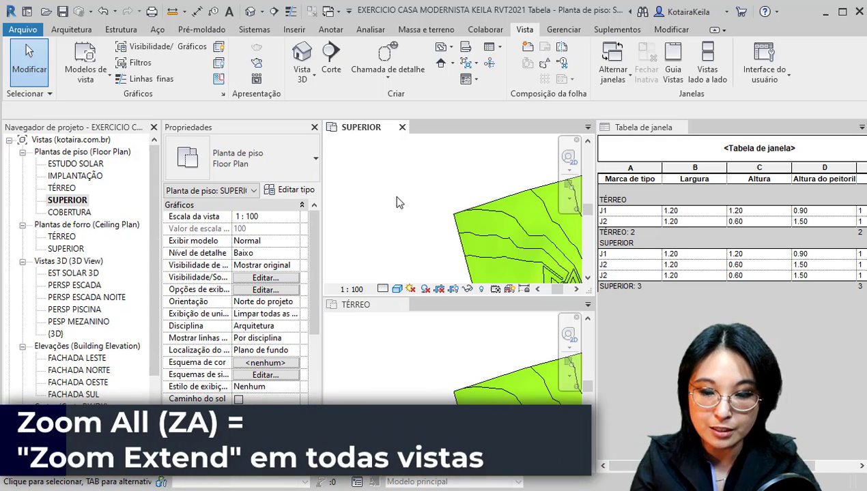
pyautogui.press('z')
pyautogui.press('a')
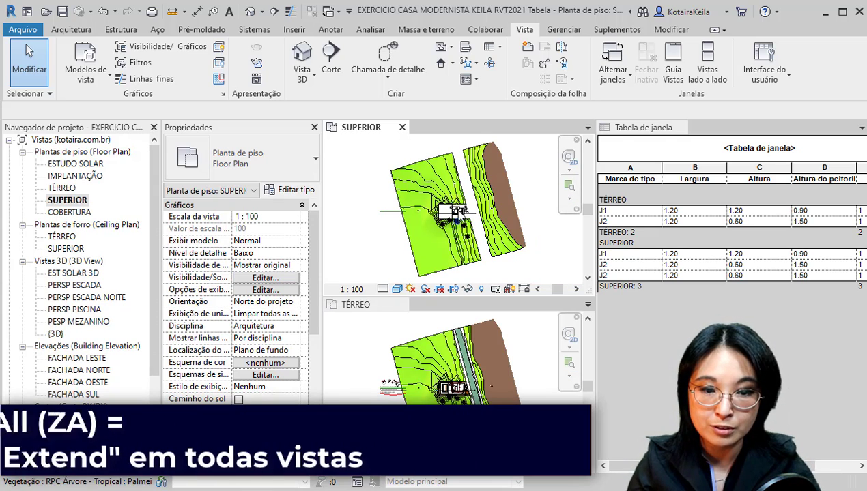
pyautogui.scroll(6, 454, 210)
pyautogui.scroll(6, 445, 329)
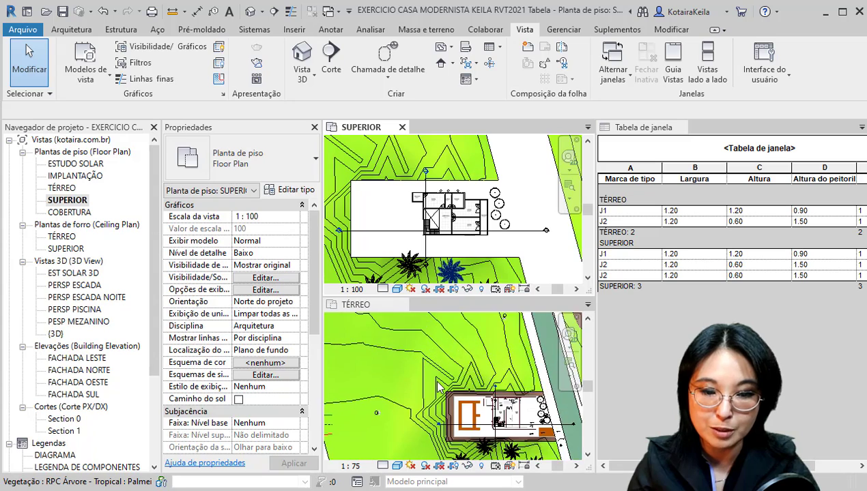
pyautogui.click(447, 389)
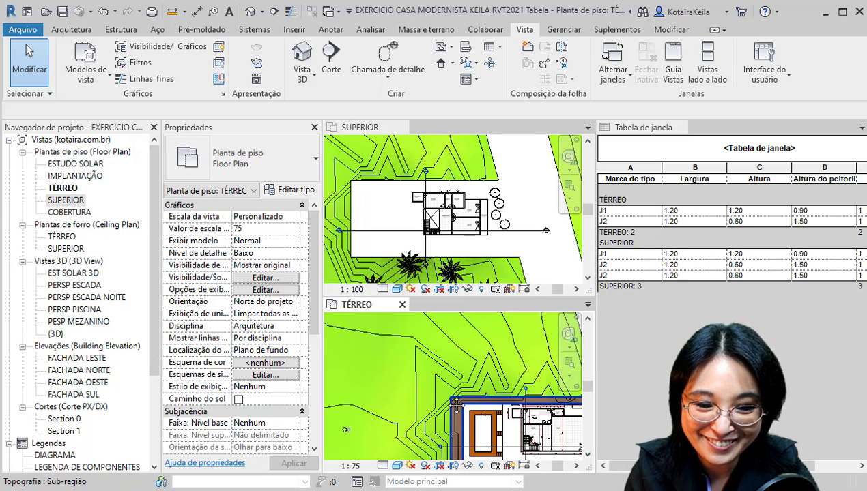
pyautogui.scroll(-4, 471, 416)
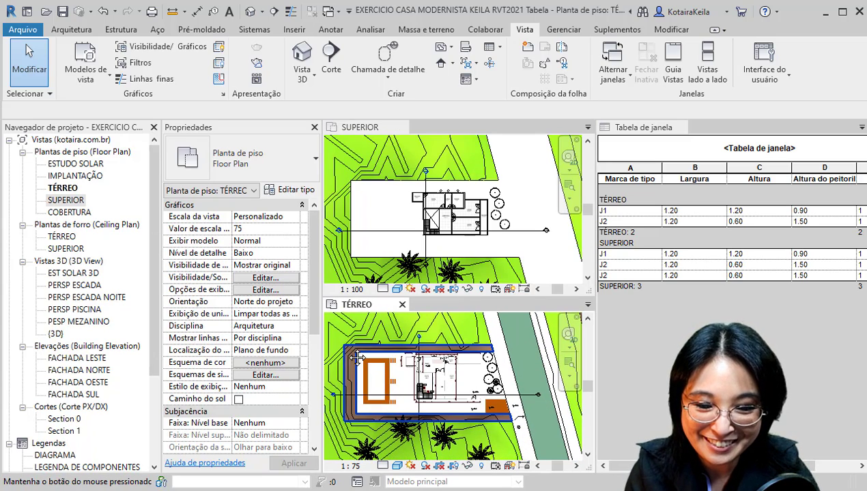
# Step: Select the J1 entry under TÉRREO in the schedule and inspect its matching window in the TÉRREO plan
pyautogui.click(635, 213)
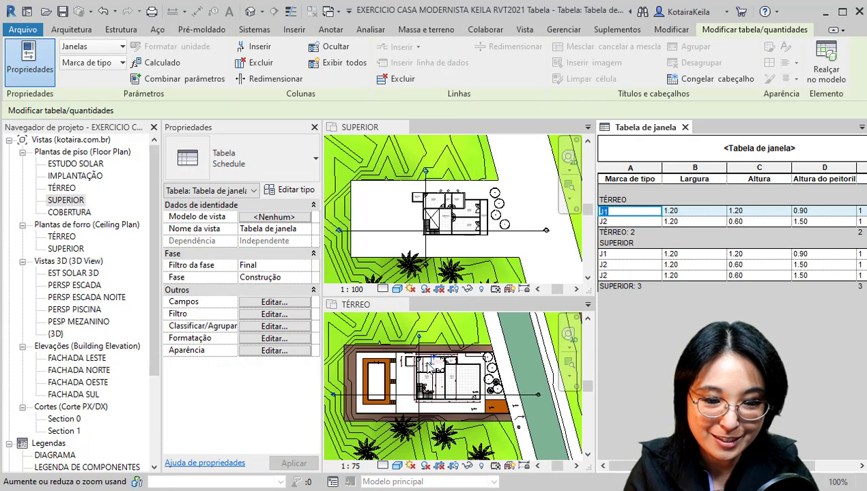
pyautogui.scroll(6, 432, 365)
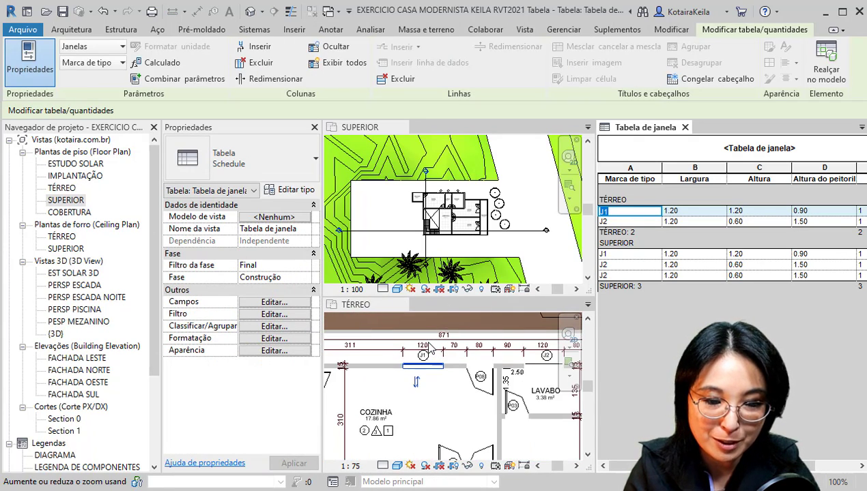
pyautogui.scroll(-6, 413, 352)
pyautogui.click(412, 354)
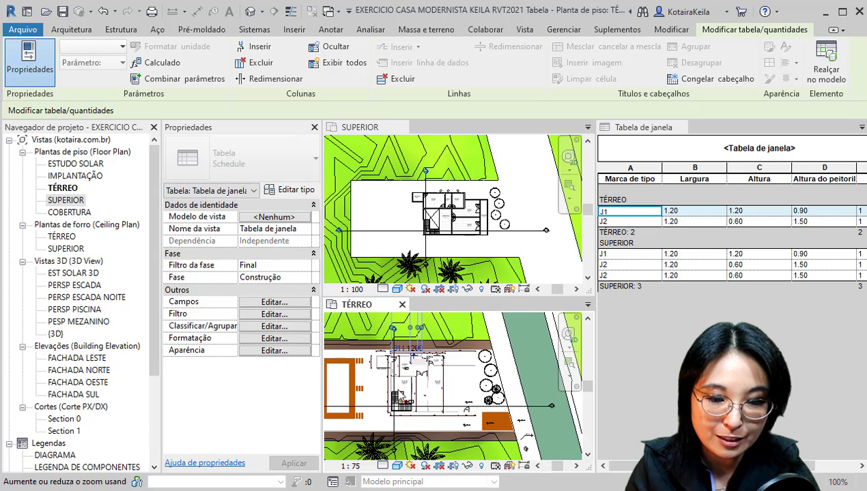
pyautogui.moveTo(332, 424); pyautogui.dragTo(147, 452, button='middle')
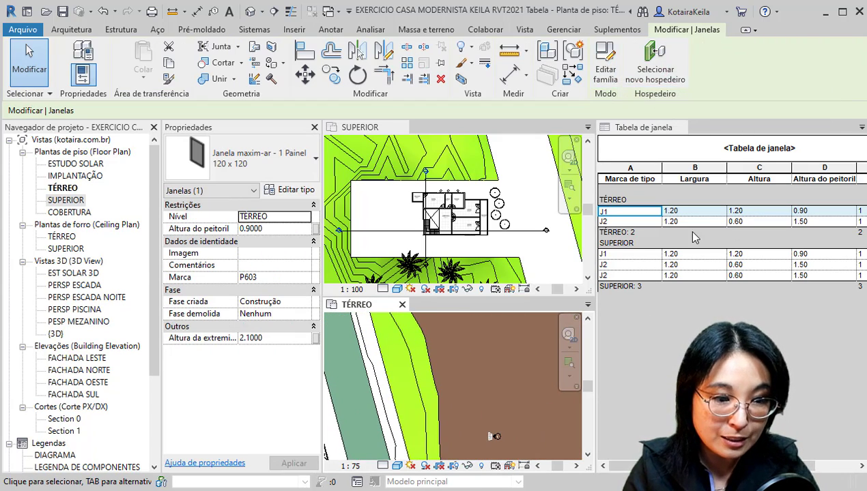
# Step: Highlight the TÉRREO J1 window in the model from its schedule row, searching closed views too, and close the extra IMPLANTAÇÃO view
pyautogui.click(626, 207)
pyautogui.click(626, 212)
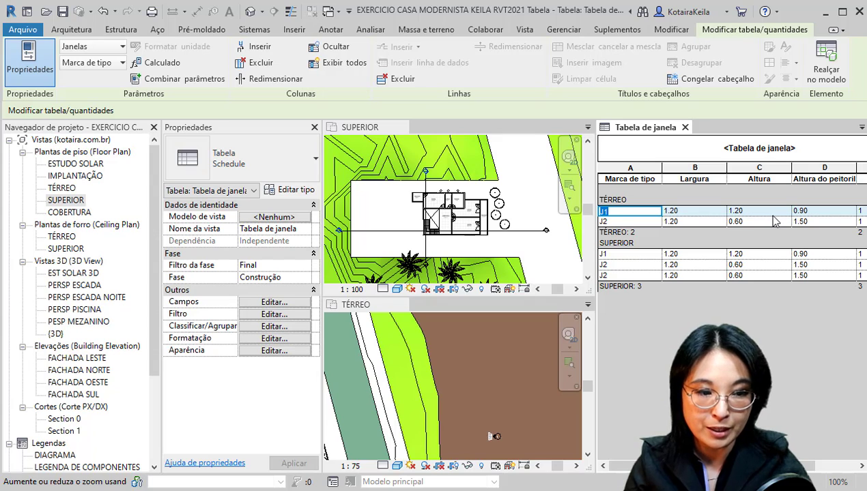
pyautogui.click(825, 70)
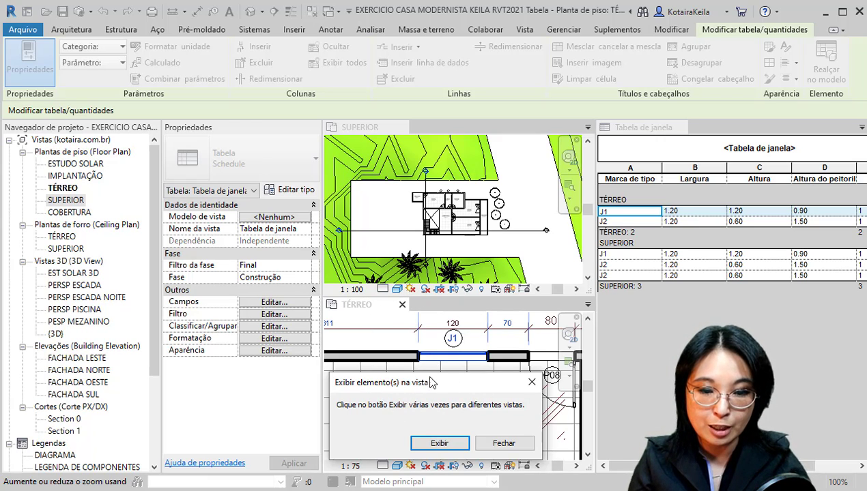
pyautogui.moveTo(431, 383); pyautogui.dragTo(442, 190)
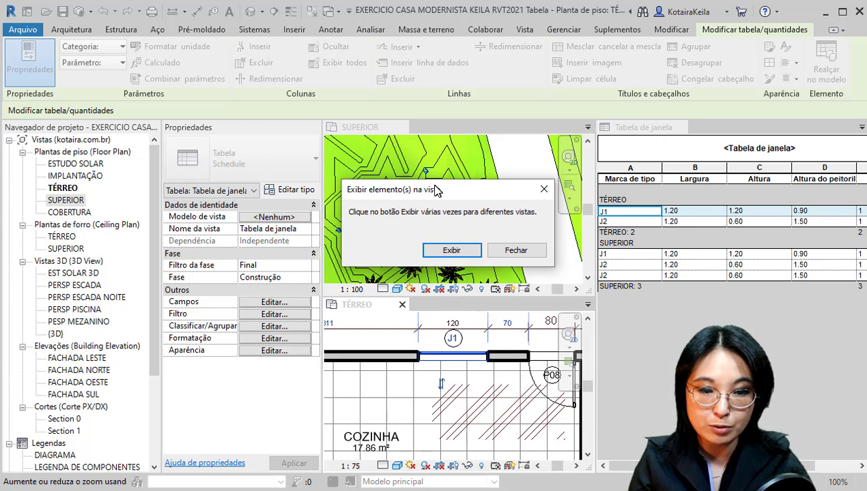
pyautogui.click(455, 254)
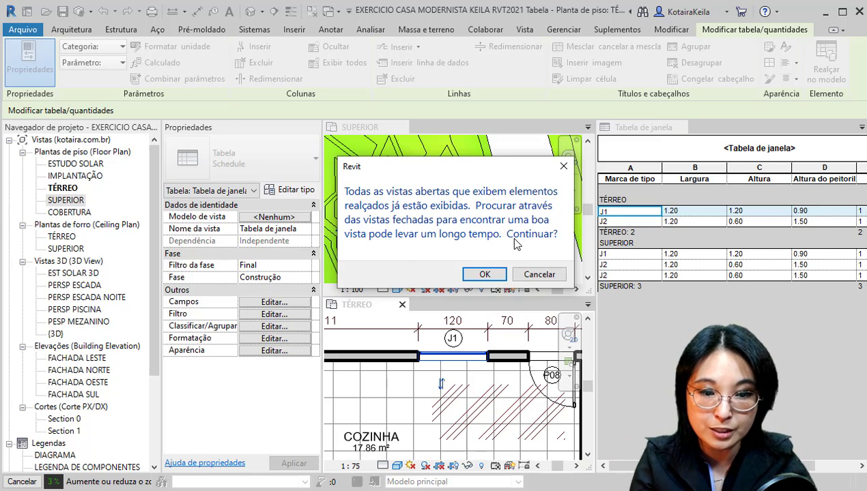
pyautogui.click(486, 277)
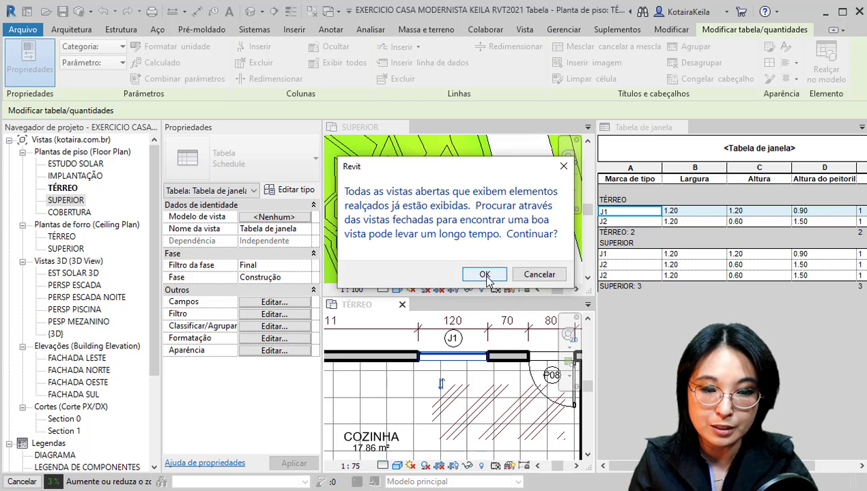
pyautogui.click(484, 275)
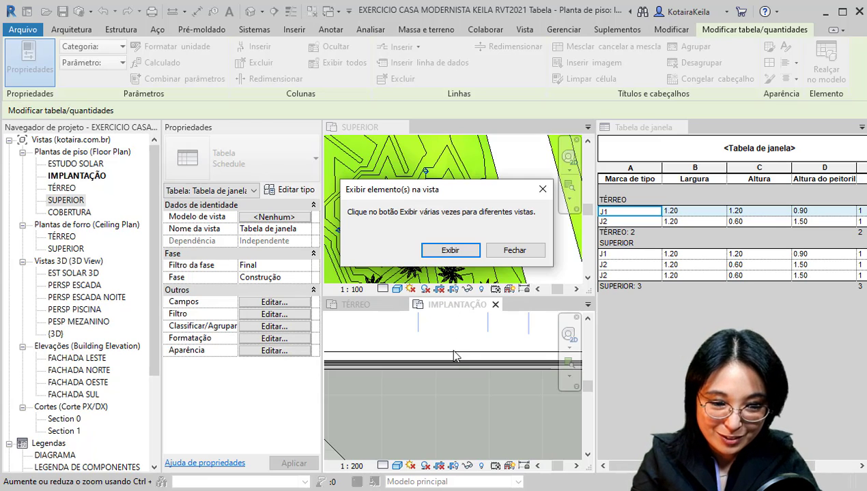
pyautogui.click(459, 341)
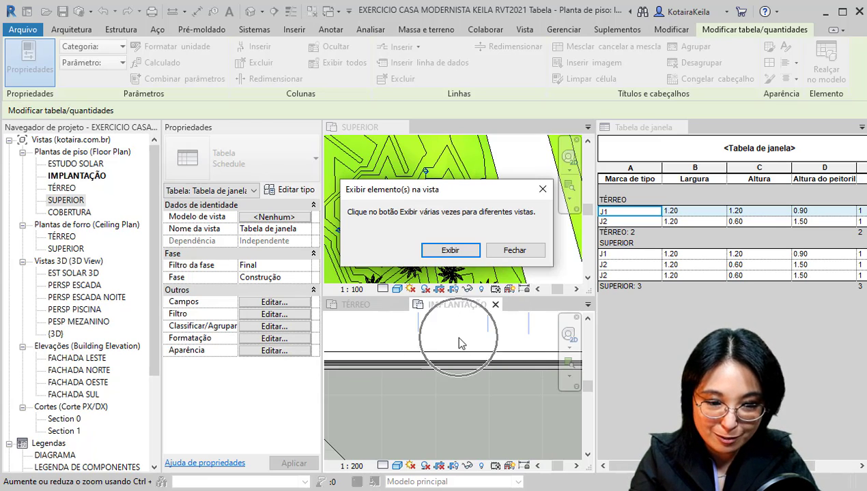
pyautogui.click(542, 189)
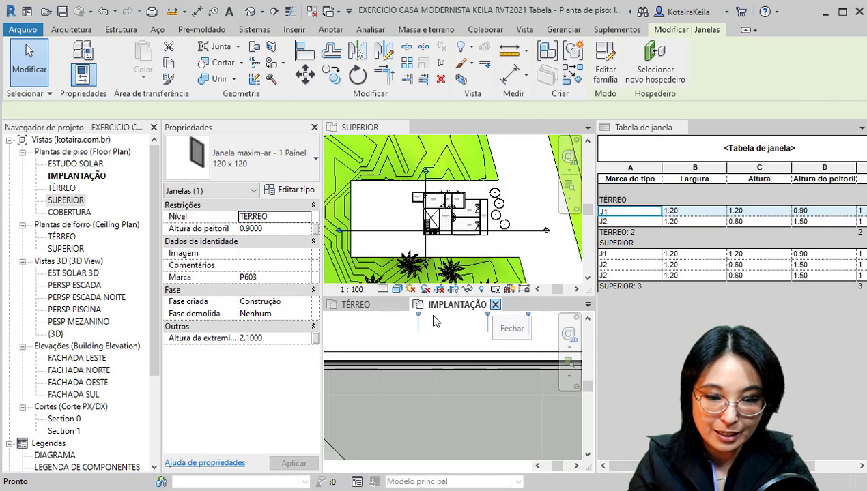
pyautogui.click(495, 305)
pyautogui.click(384, 311)
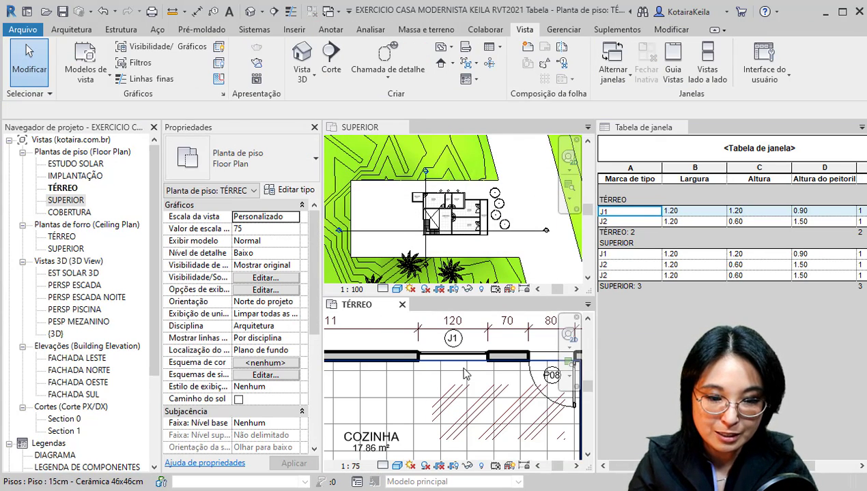
# Step: Highlight the TÉRREO J2 window in the model from its schedule row and view its surroundings in the plan
pyautogui.click(644, 223)
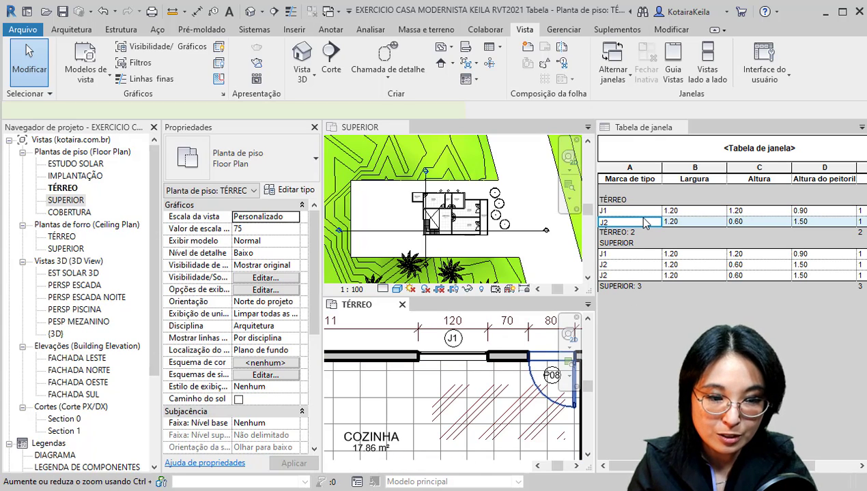
pyautogui.click(403, 399)
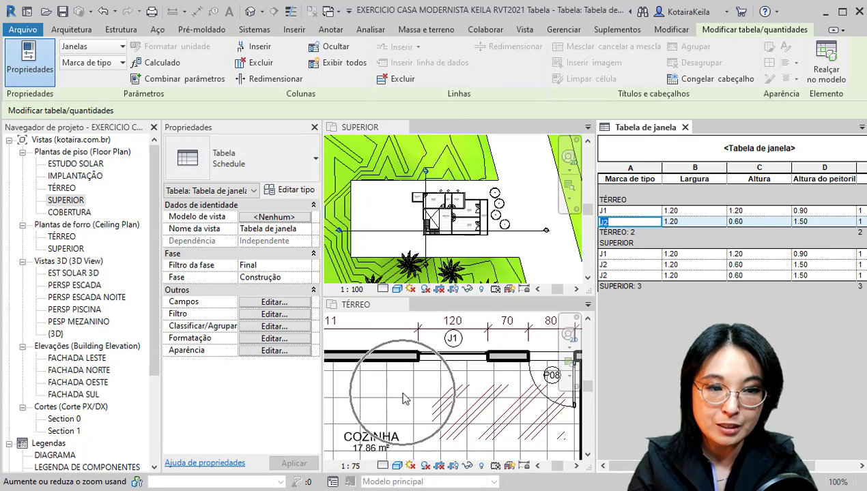
pyautogui.click(827, 60)
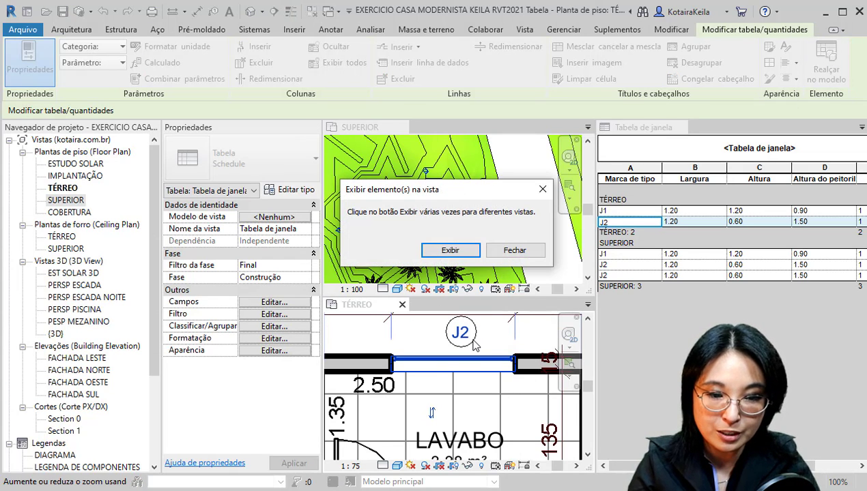
pyautogui.click(542, 189)
pyautogui.scroll(-4, 474, 356)
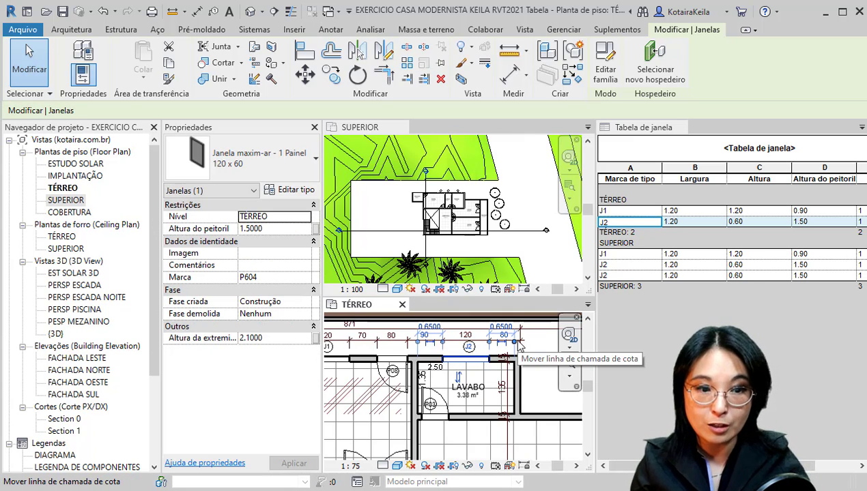
# Step: Highlight the SUPERIOR J1 window in the model from its schedule row
pyautogui.click(615, 213)
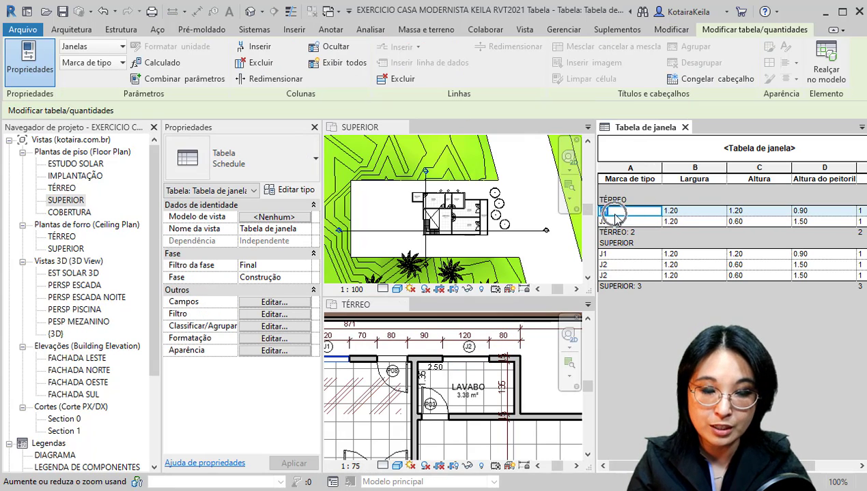
pyautogui.click(610, 256)
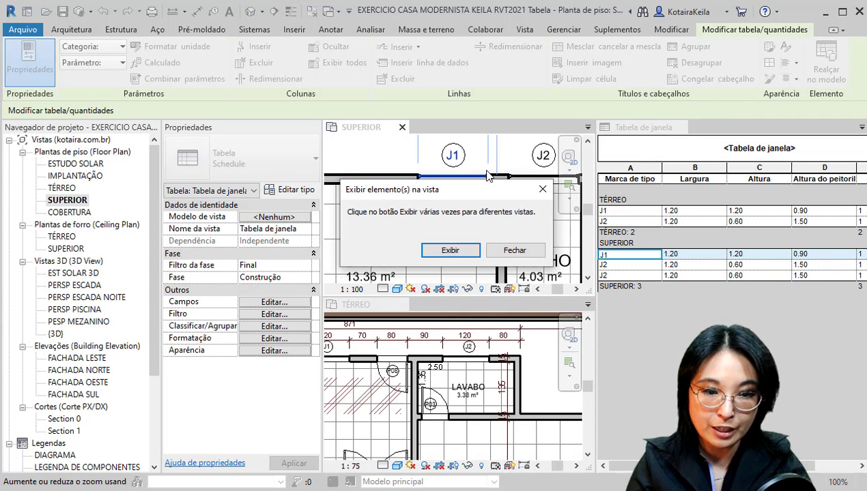
pyautogui.click(542, 189)
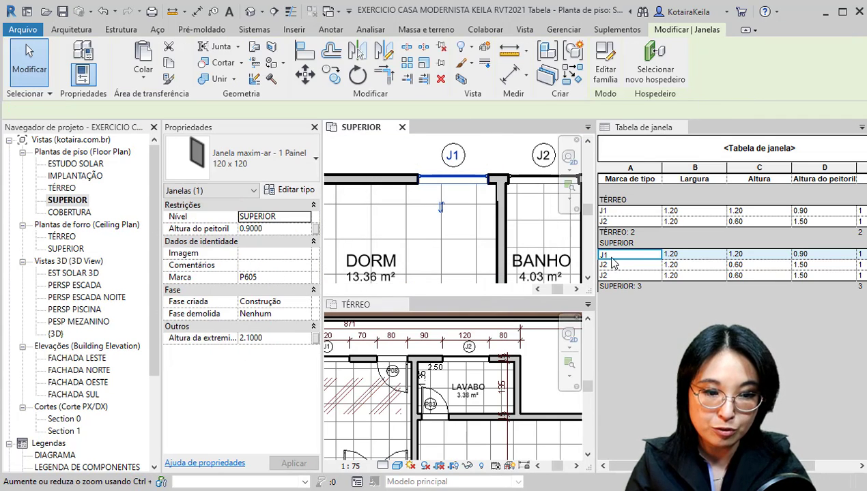
# Step: Change the type mark of the SUPERIOR J1 window to J01 in the schedule, applying it to all windows of that type
pyautogui.click(606, 258)
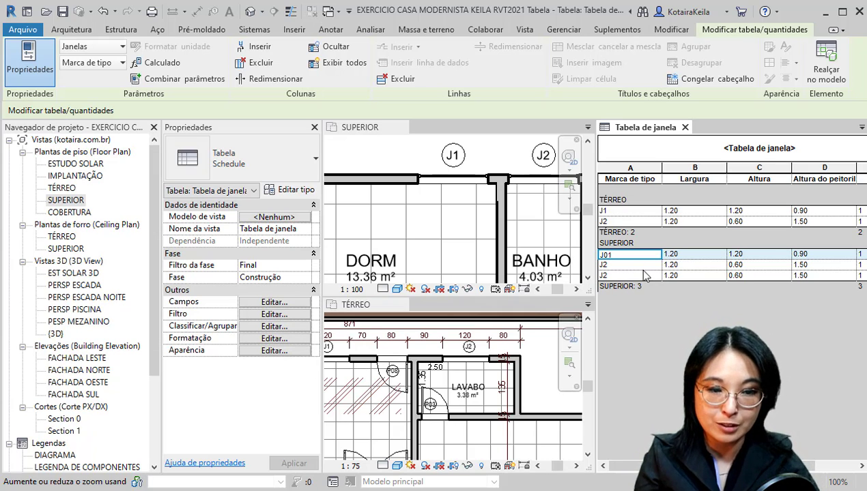
pyautogui.click(451, 245)
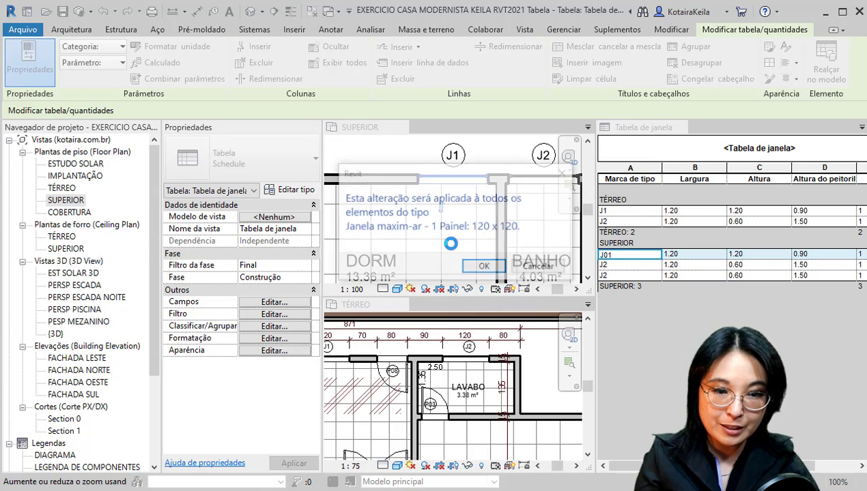
pyautogui.press('ctrl')
pyautogui.click(484, 267)
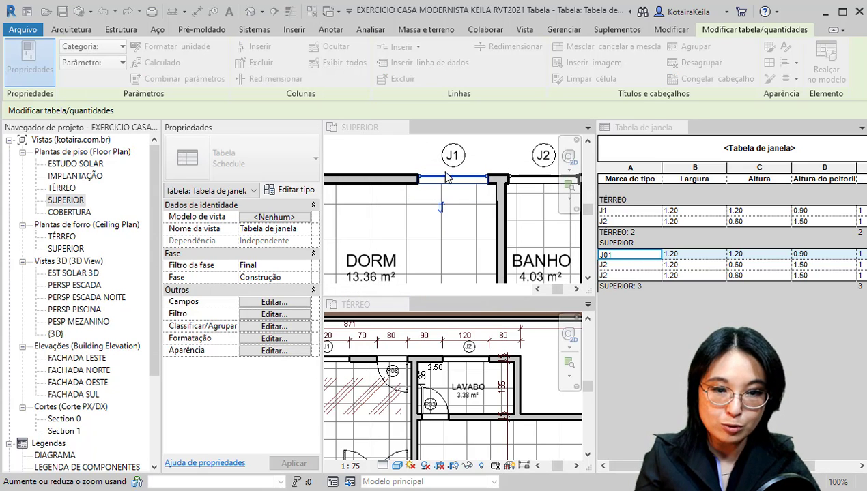
pyautogui.press('ctrl')
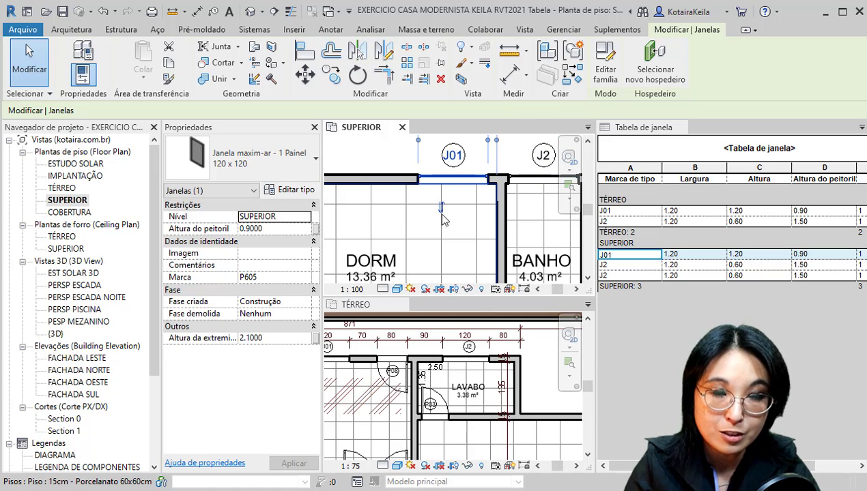
# Step: Change the type mark in the small BANHO window's tag on the SUPERIOR plan to J02, applying it to all windows of that type
pyautogui.click(544, 156)
pyautogui.click(545, 156)
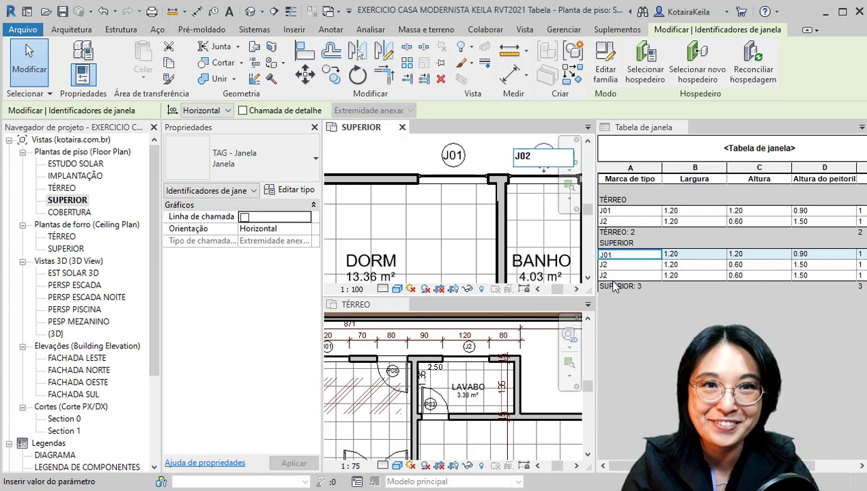
pyautogui.click(481, 158)
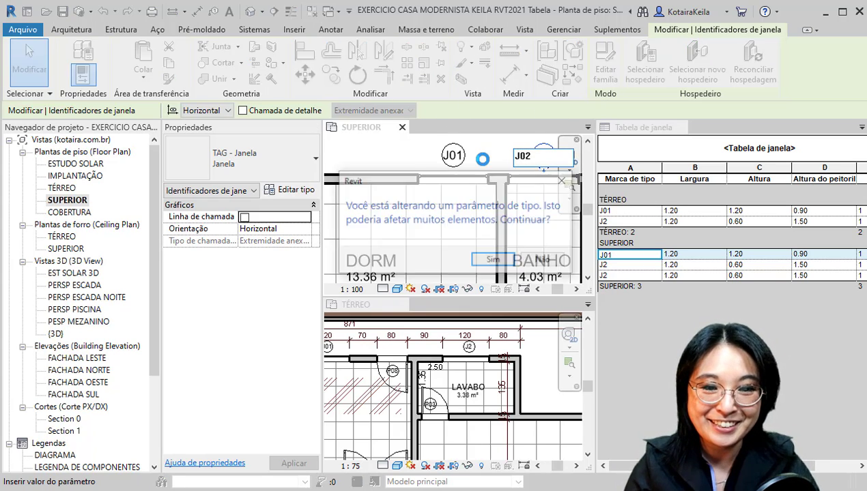
pyautogui.click(496, 261)
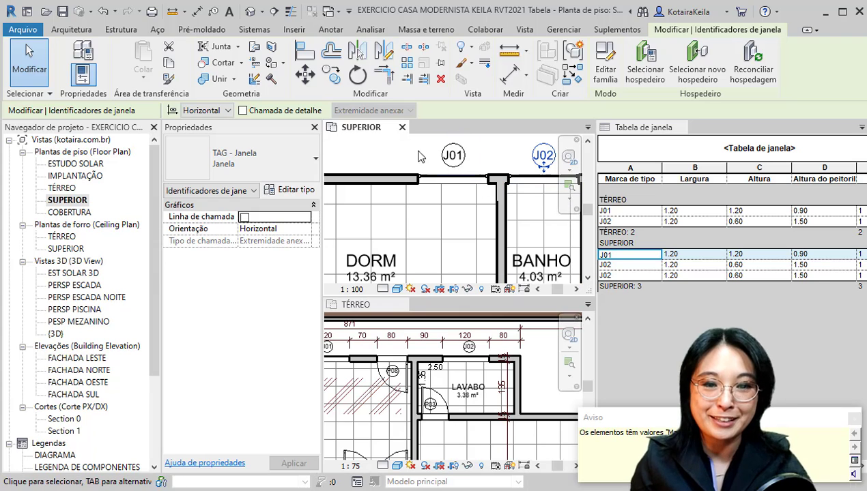
pyautogui.click(418, 172)
pyautogui.scroll(-4, 418, 170)
pyautogui.moveTo(438, 185); pyautogui.dragTo(422, 132, button='middle')
pyautogui.scroll(1, 376, 212)
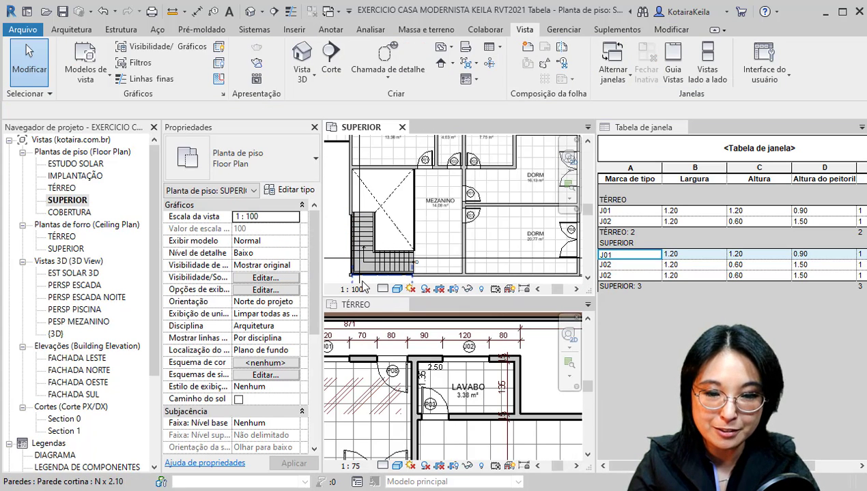
pyautogui.moveTo(470, 252); pyautogui.dragTo(363, 258, button='middle')
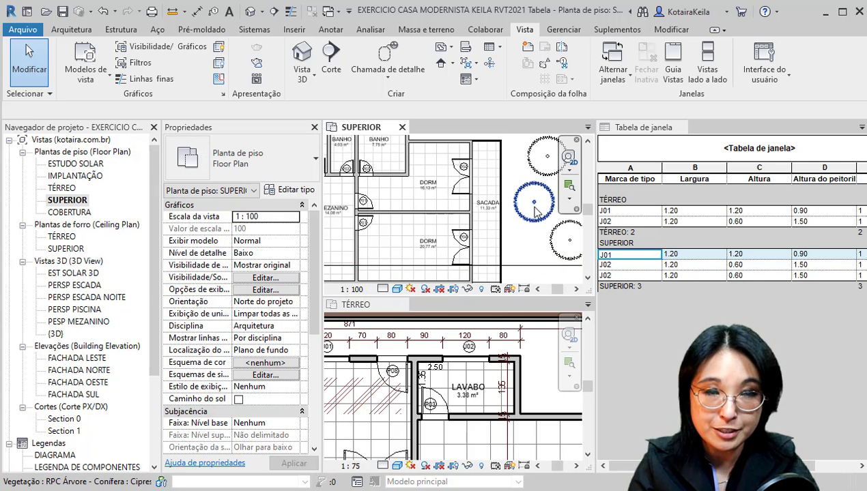
pyautogui.moveTo(504, 224); pyautogui.dragTo(611, 292, button='middle')
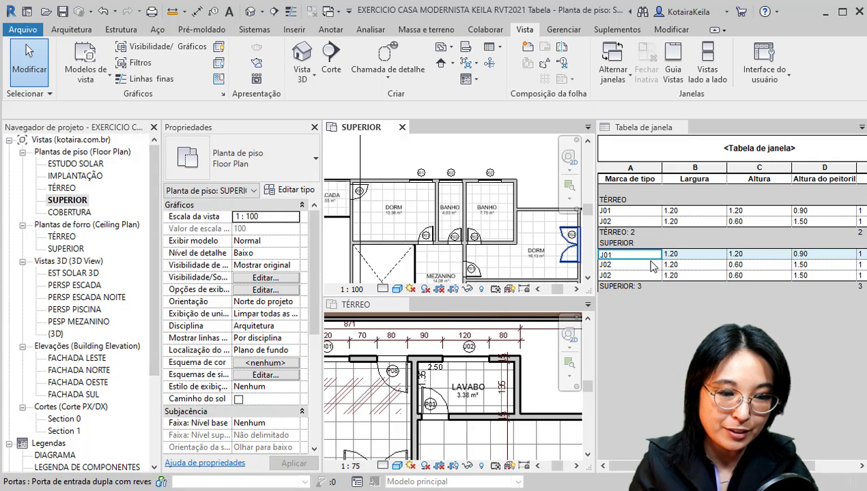
pyautogui.press('ctrl')
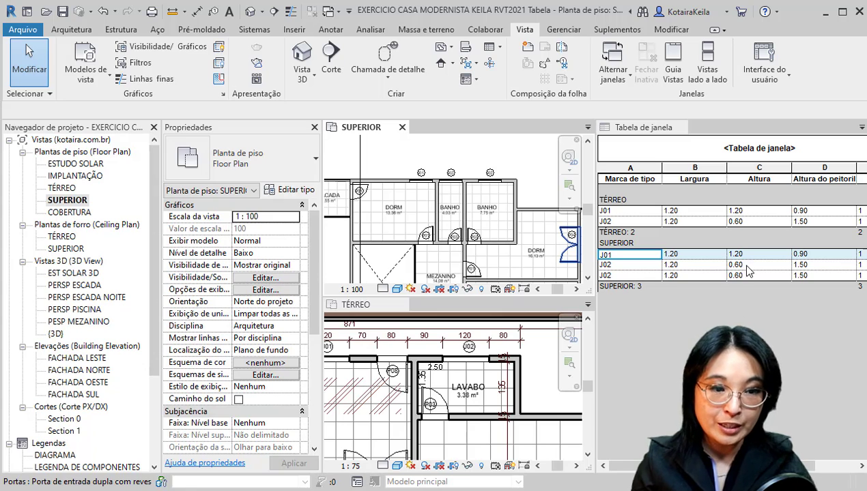
# Step: Group the window schedule by Nível and Marca de tipo, with itemizing of every instance turned off
pyautogui.click(647, 130)
pyautogui.press('ctrl')
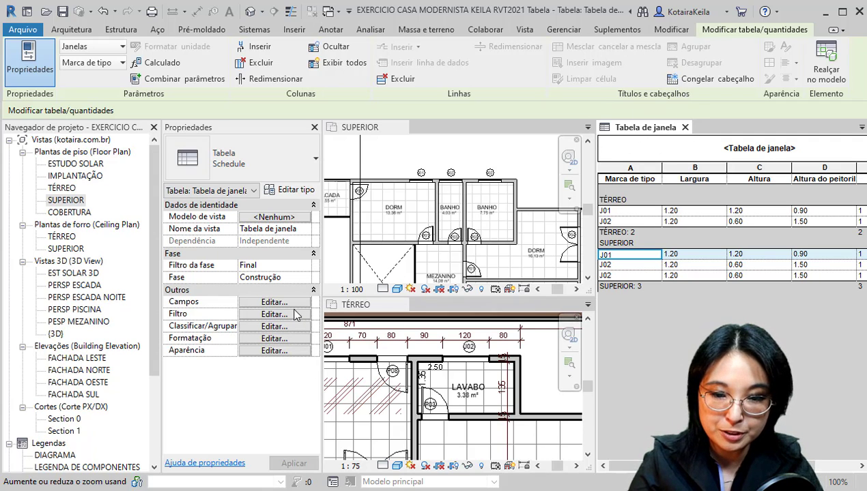
pyautogui.press('ctrl')
pyautogui.press('ctrl')
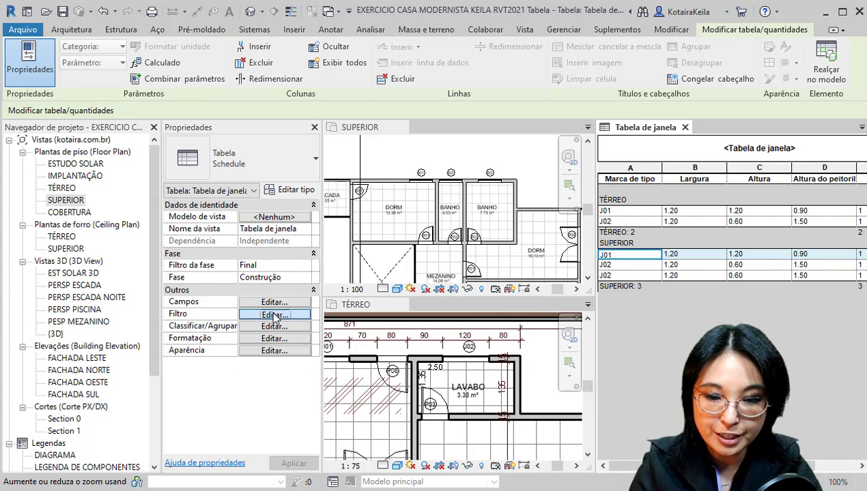
pyautogui.click(273, 314)
pyautogui.click(136, 90)
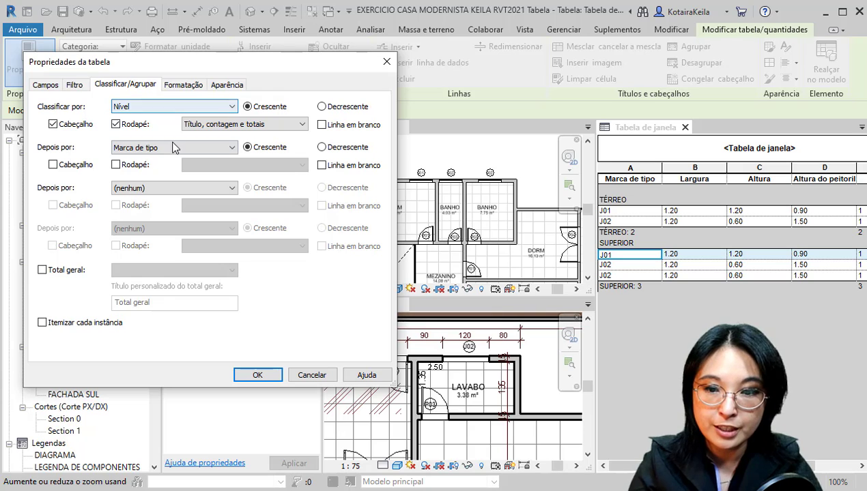
pyautogui.click(259, 375)
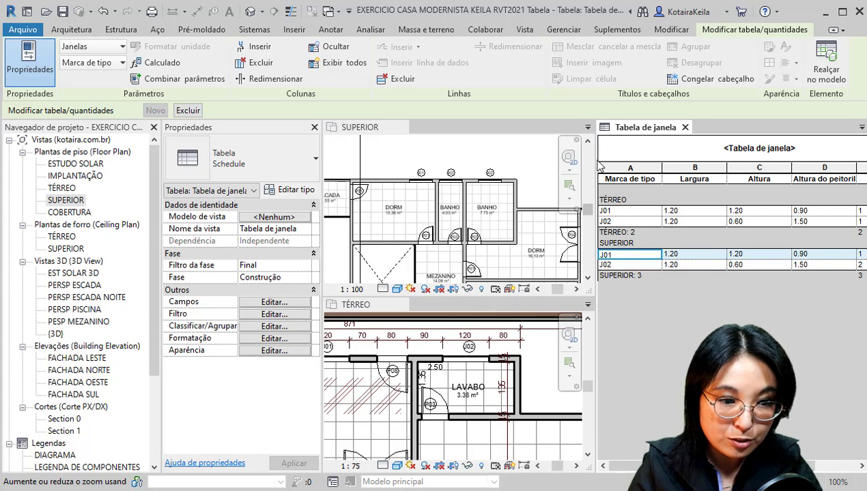
# Step: Widen the schedule view to include the Contagem column, enlarge its text, and examine the count in the SUPERIOR J02 row
pyautogui.moveTo(600, 166); pyautogui.dragTo(502, 167)
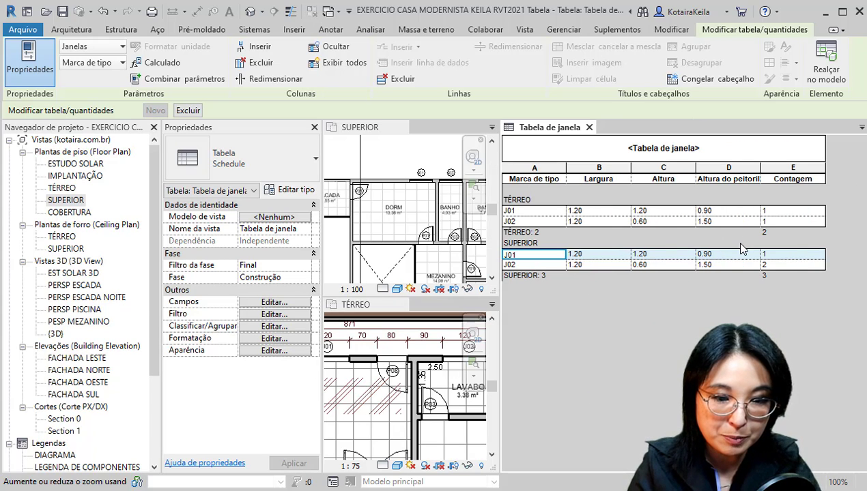
pyautogui.keyDown('ctrl'); pyautogui.scroll(2, 734, 298); pyautogui.keyUp('ctrl')
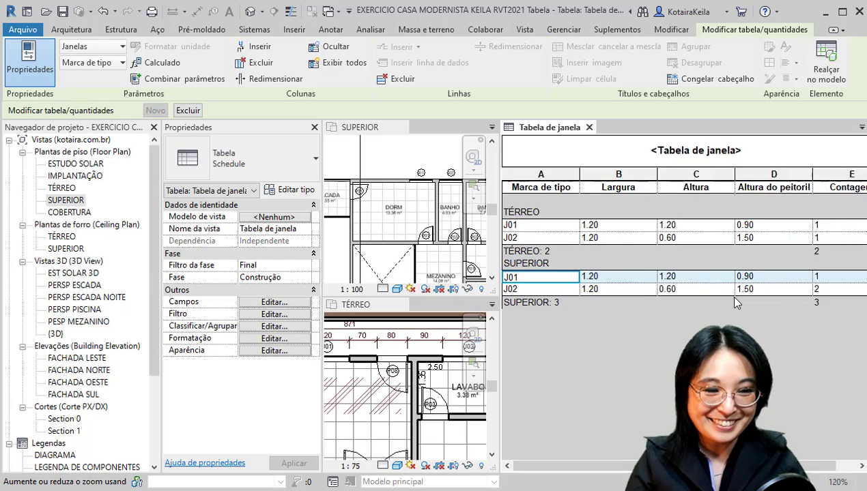
pyautogui.keyDown('ctrl'); pyautogui.scroll(-1, 736, 303); pyautogui.keyUp('ctrl')
pyautogui.click(809, 280)
pyautogui.click(812, 283)
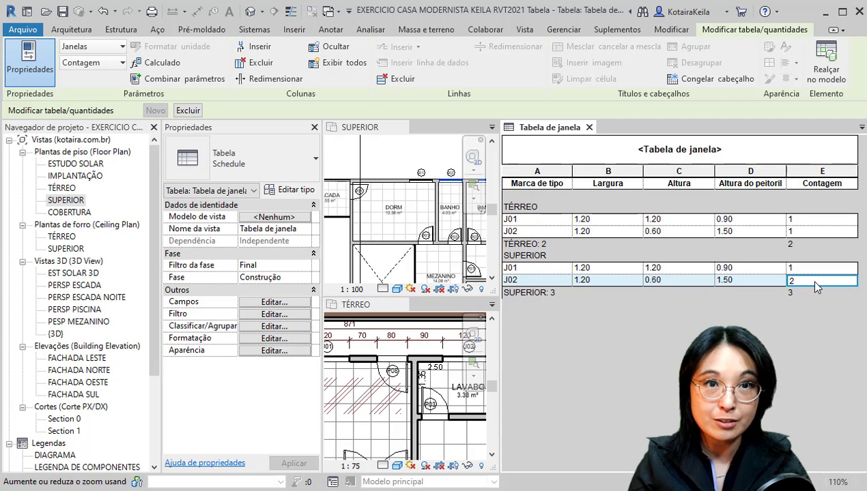
# Step: Duplicate the Tabela de janela schedule
pyautogui.moveTo(154, 220); pyautogui.dragTo(161, 307)
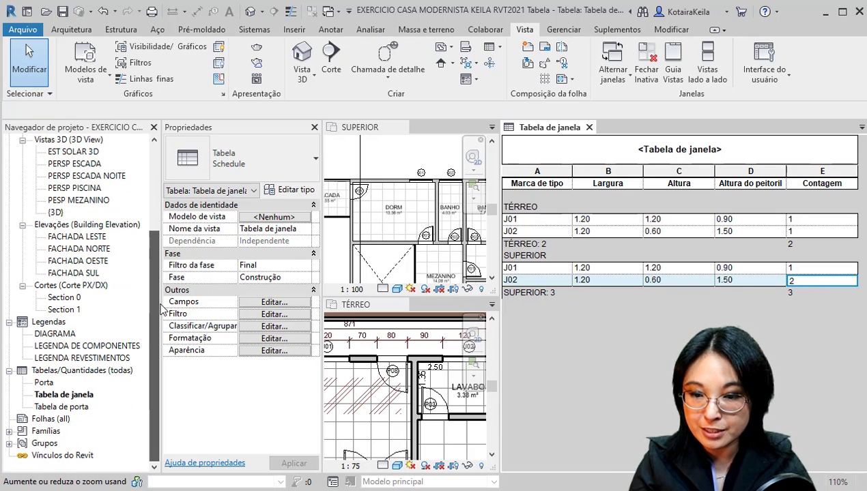
pyautogui.click(88, 397)
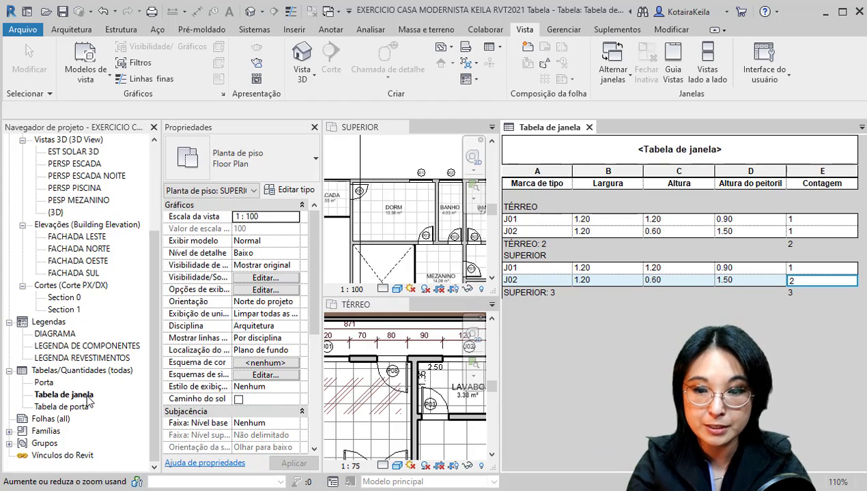
pyautogui.click(87, 399)
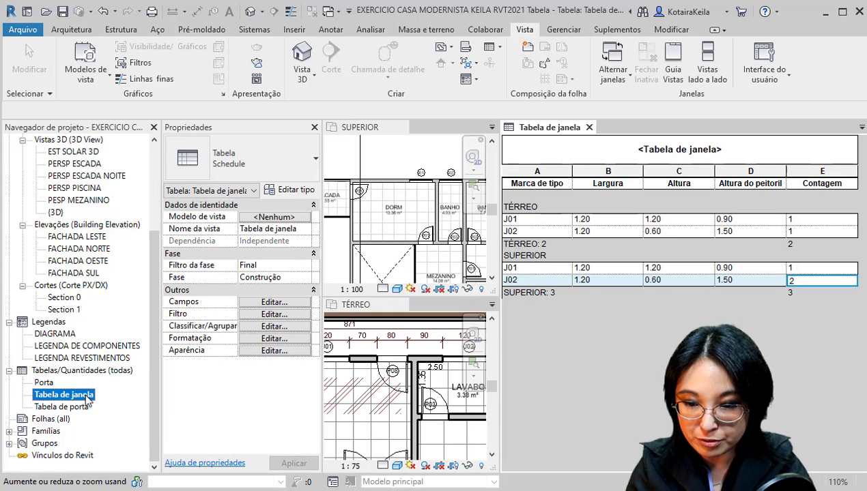
pyautogui.rightClick(87, 401)
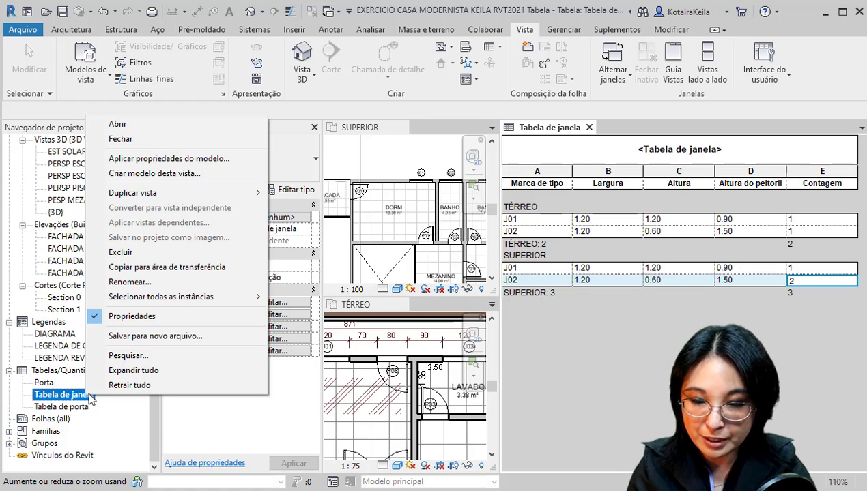
pyautogui.moveTo(197, 193)
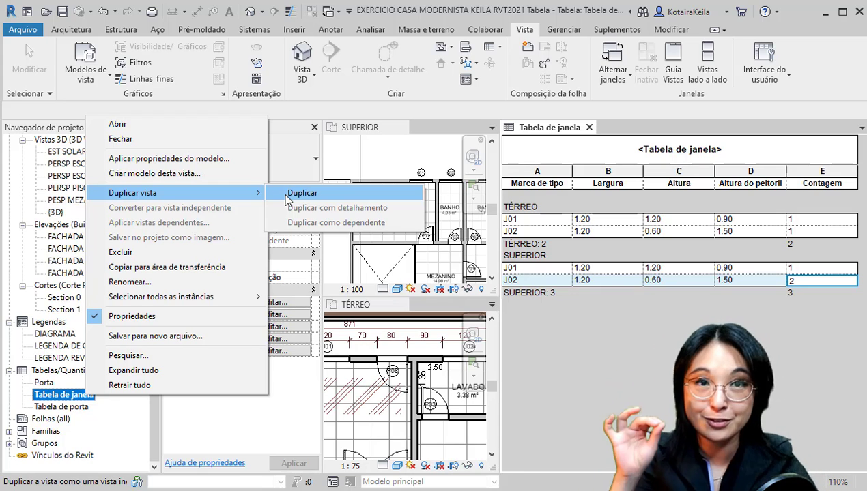
pyautogui.click(287, 194)
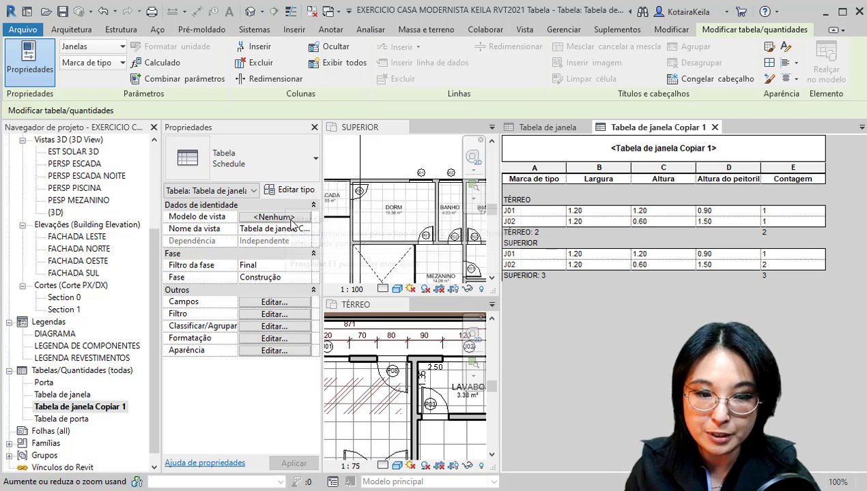
# Step: Sort the duplicated schedule only by Marca de tipo, removing the second sort criterion and the group header and footer
pyautogui.click(293, 314)
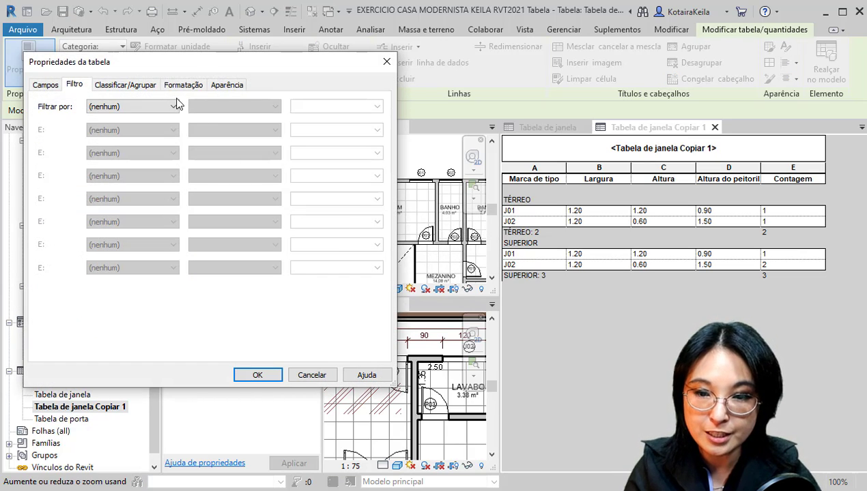
pyautogui.click(140, 88)
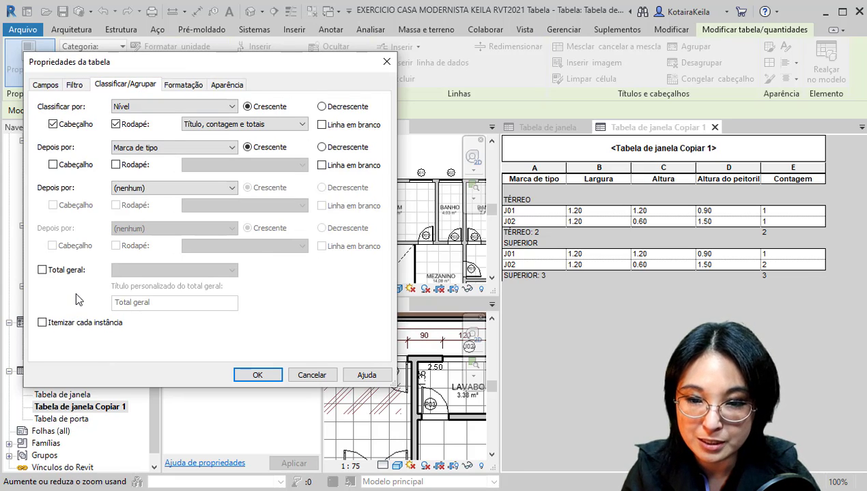
pyautogui.click(164, 149)
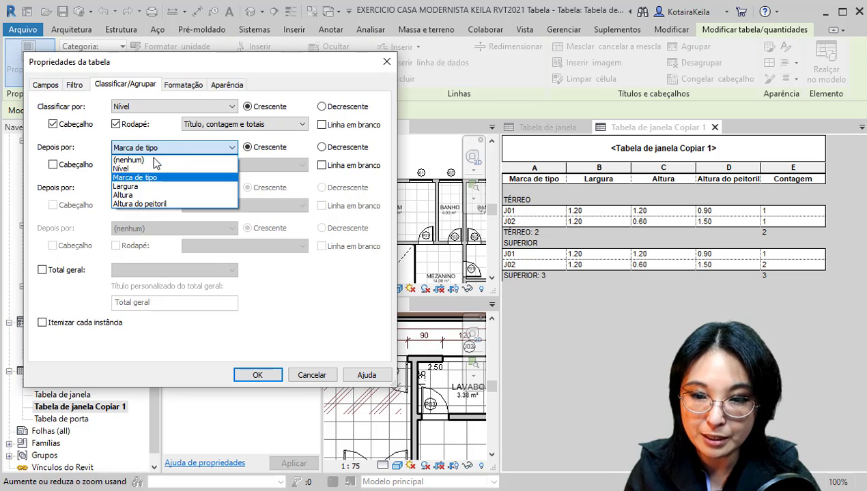
pyautogui.click(154, 158)
pyautogui.click(172, 107)
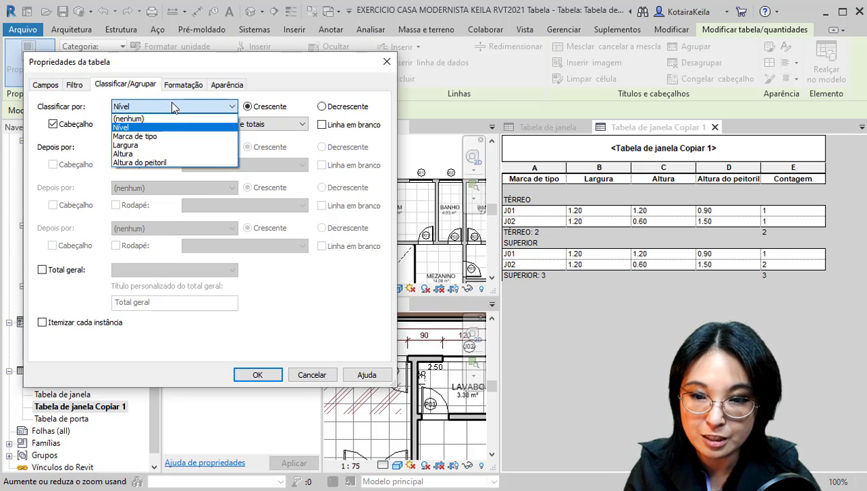
pyautogui.click(131, 138)
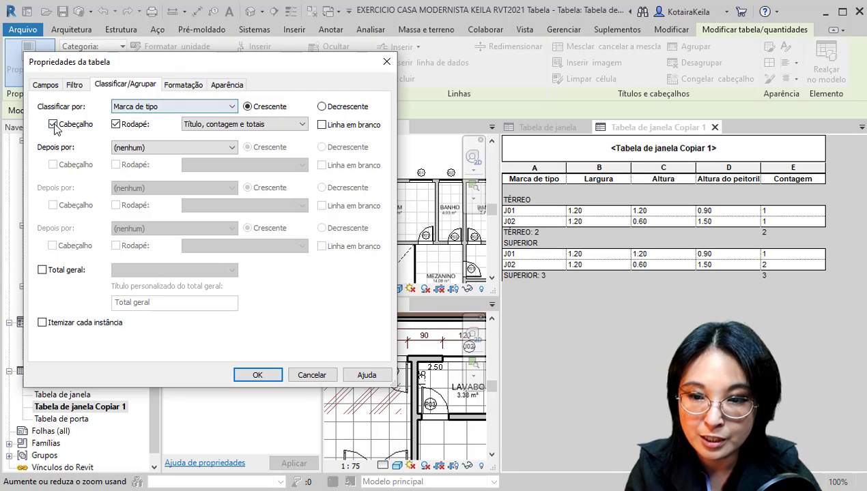
pyautogui.click(115, 125)
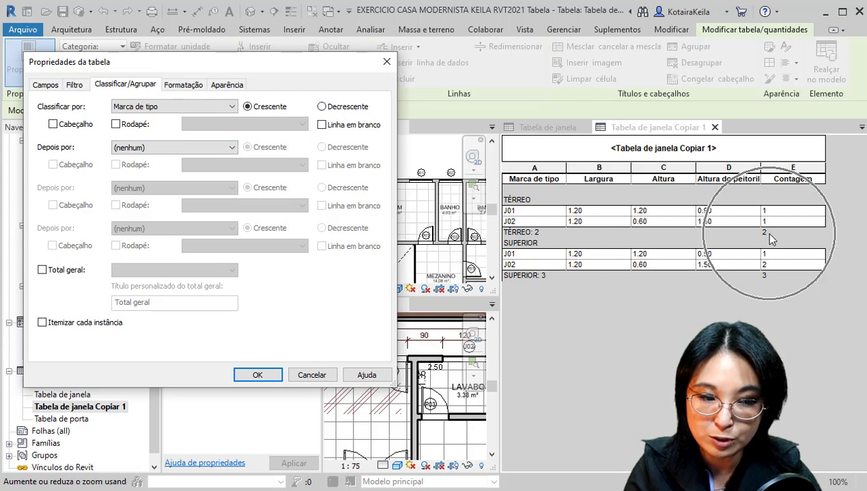
# Step: Enable the grand total as Título e totais with the custom title Total, and apply the settings to the duplicated schedule
pyautogui.click(41, 271)
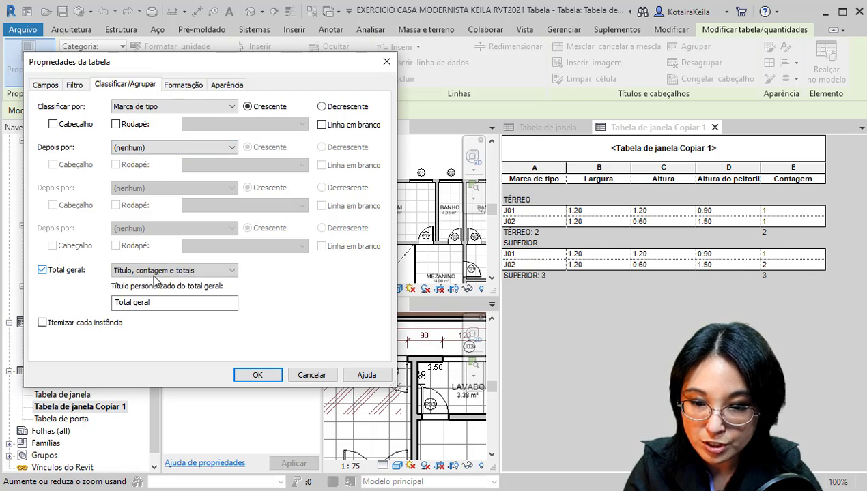
pyautogui.click(179, 271)
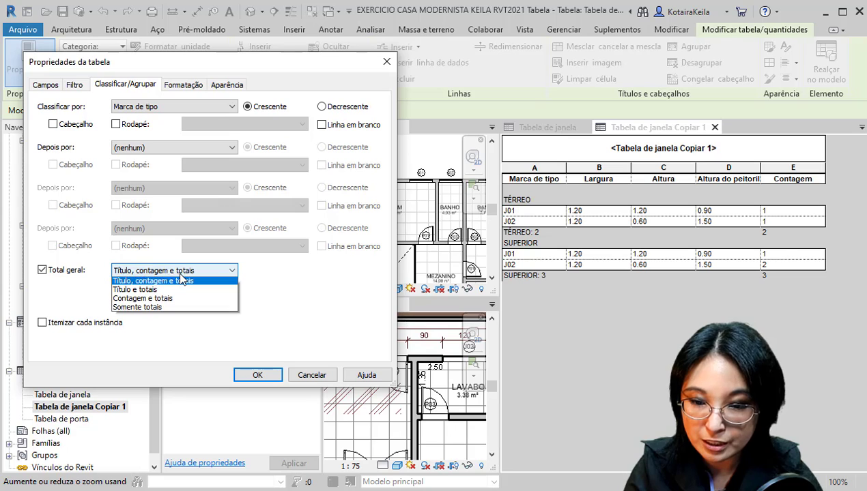
pyautogui.click(154, 298)
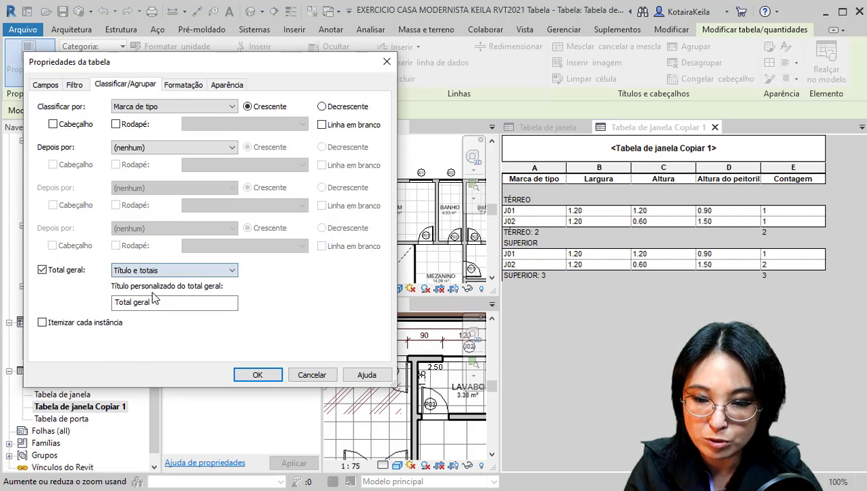
pyautogui.click(136, 302)
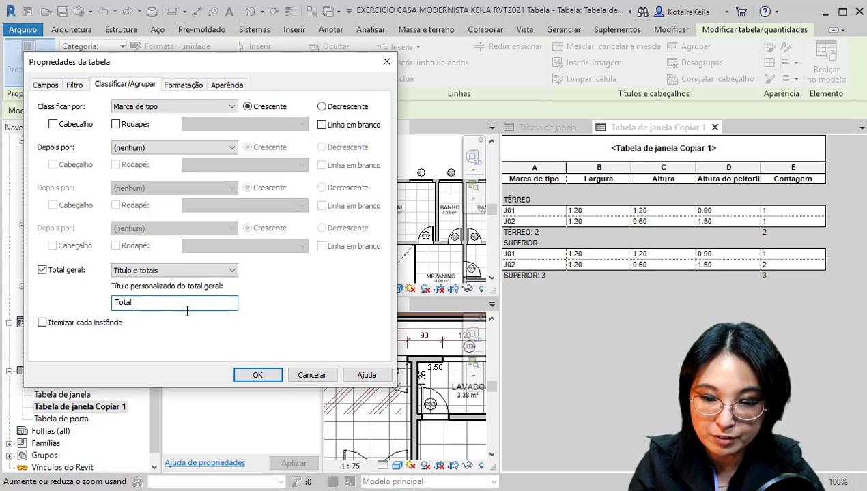
pyautogui.press('ctrl')
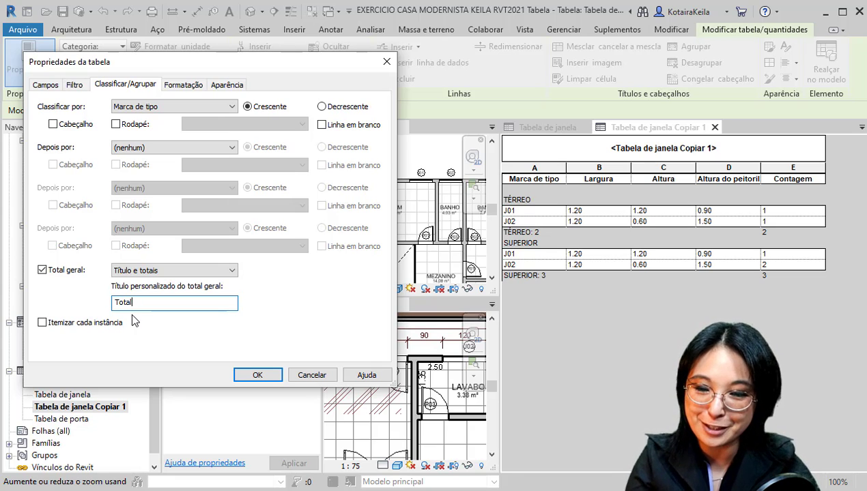
pyautogui.doubleClick(147, 302)
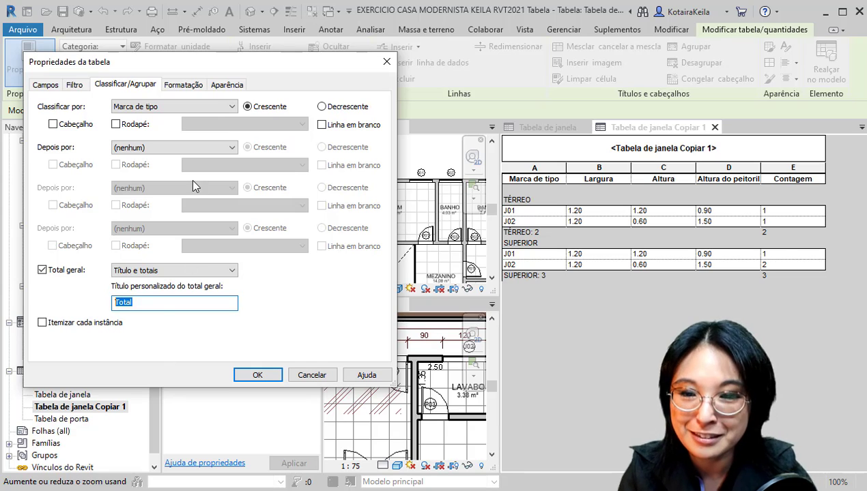
pyautogui.press('ctrl')
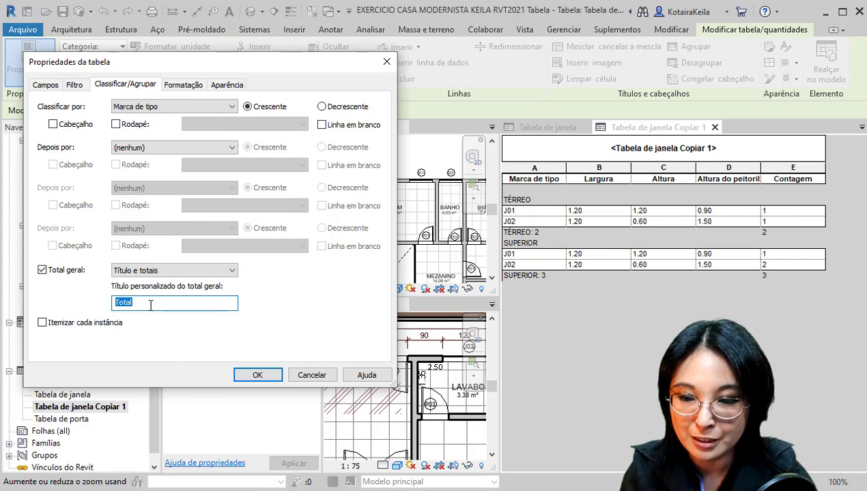
pyautogui.click(182, 86)
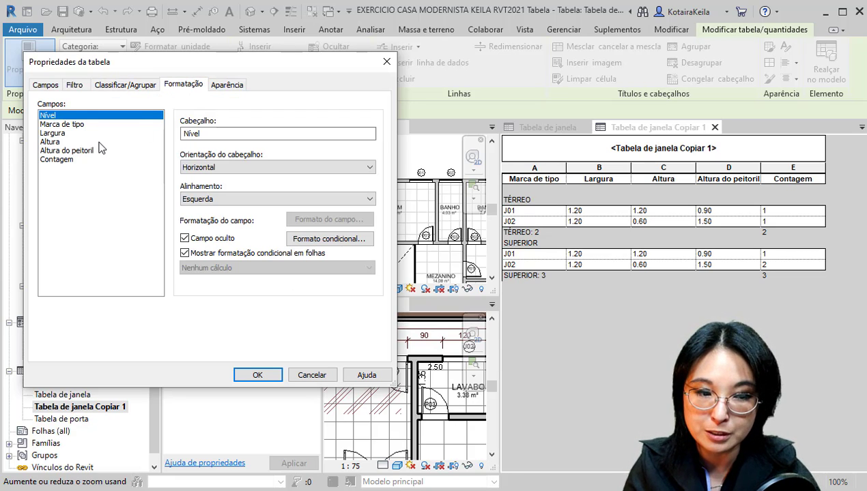
pyautogui.click(257, 376)
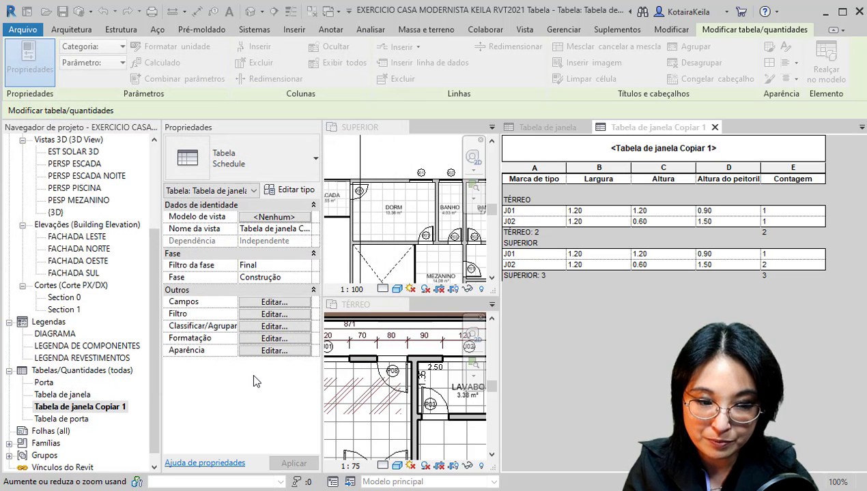
pyautogui.click(613, 230)
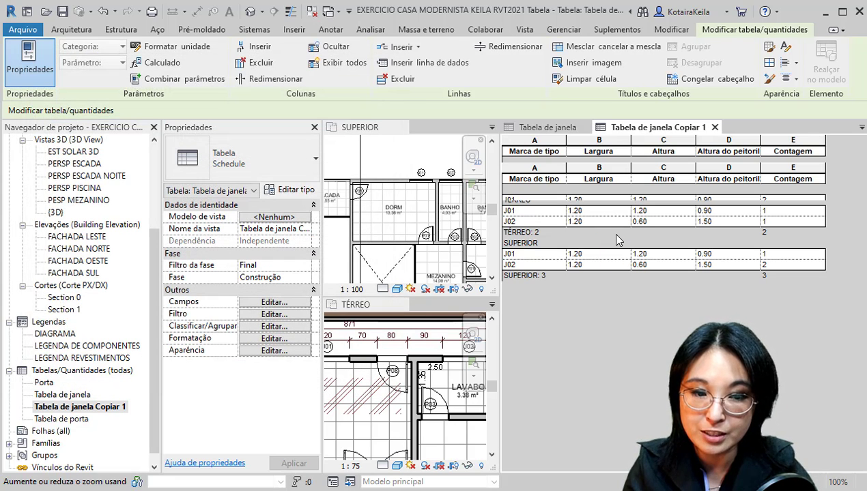
pyautogui.hotkey('ctrl', 'z')
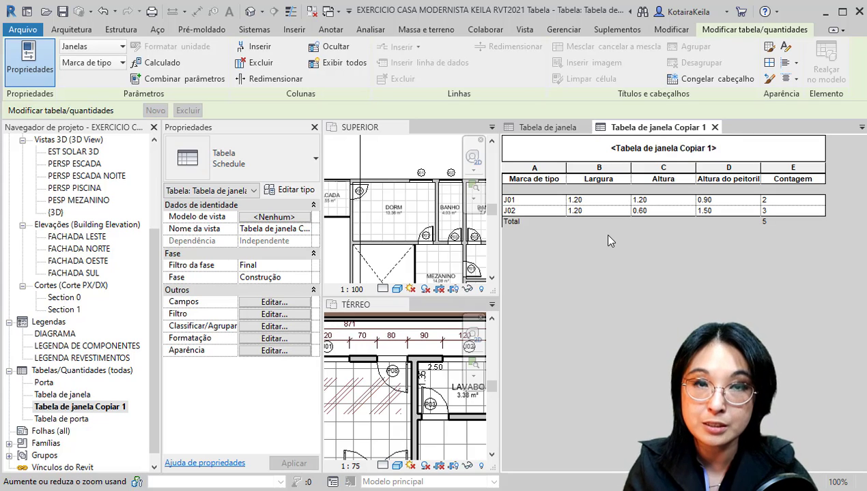
pyautogui.click(281, 336)
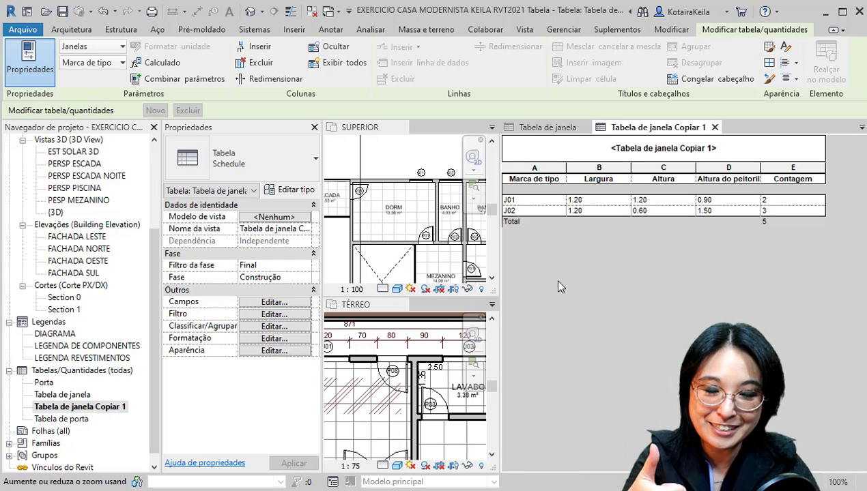
# Step: Rename the duplicated window schedule to Janela by editing its title
pyautogui.click(690, 150)
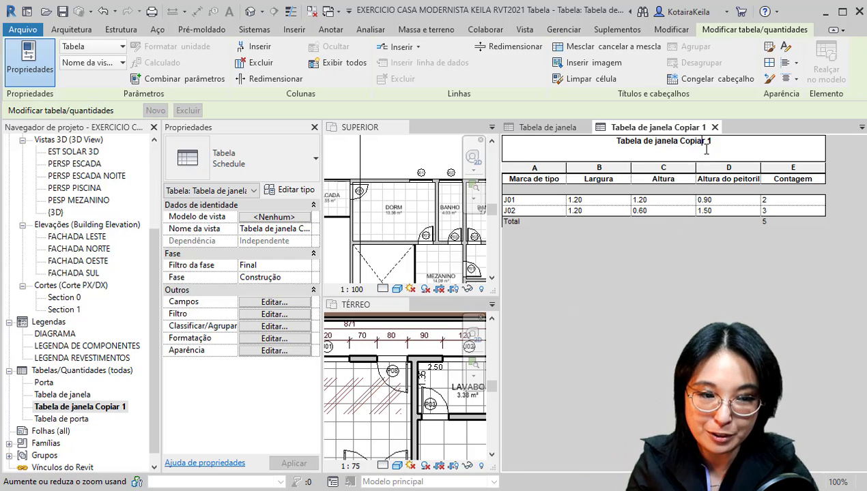
pyautogui.click(679, 143)
pyautogui.click(680, 147)
pyautogui.moveTo(674, 144); pyautogui.dragTo(775, 150)
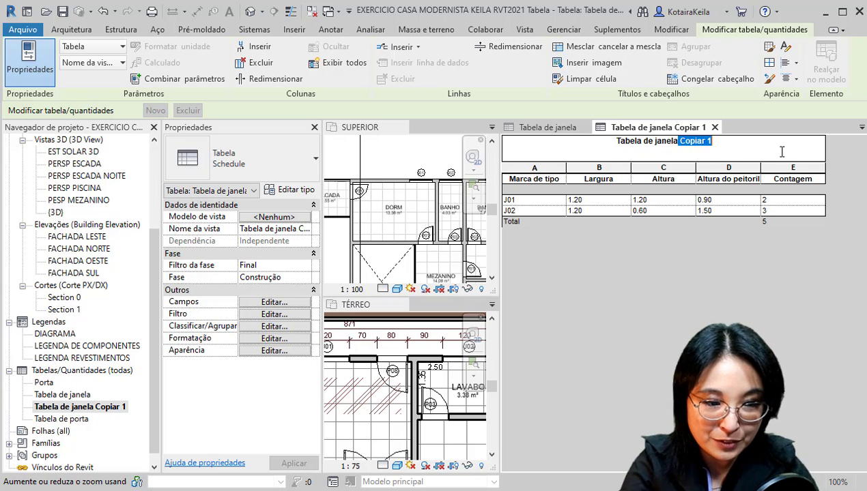
pyautogui.press('BackSpace')
pyautogui.moveTo(674, 143); pyautogui.dragTo(605, 142)
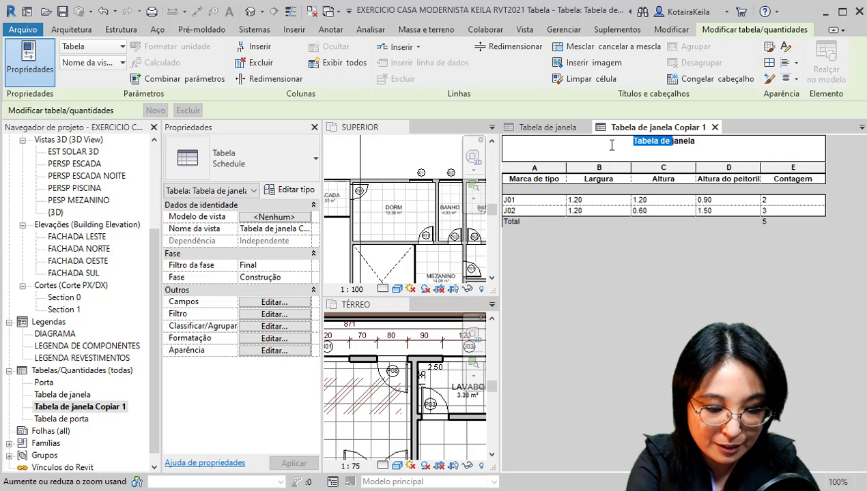
pyautogui.press('BackSpace')
pyautogui.press('Delete')
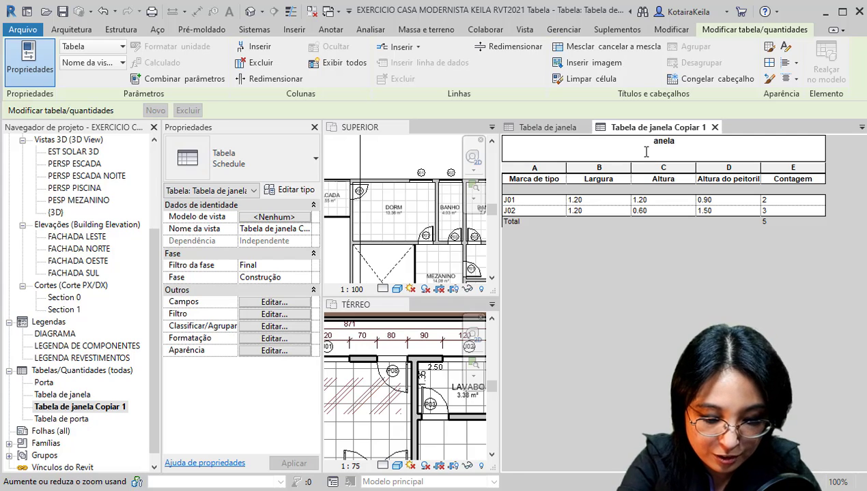
pyautogui.write('J')
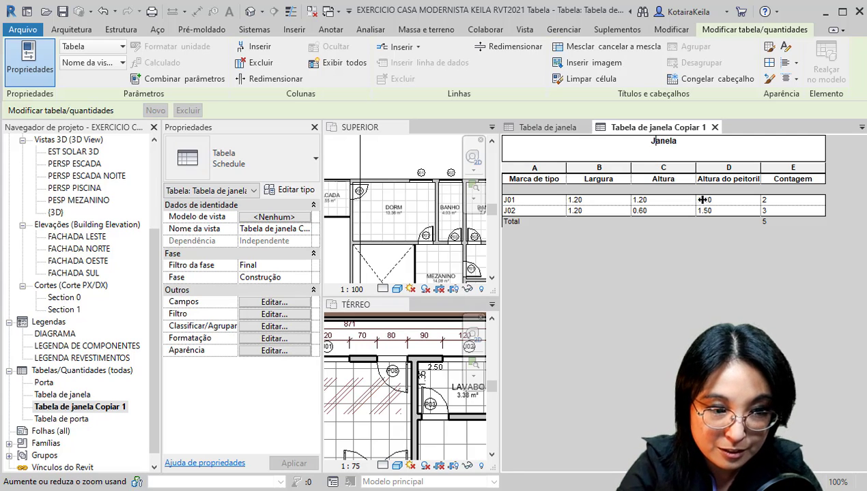
# Step: Rename the Contagem column header to Qtd and the Altura do peitoril header to h peitoril
pyautogui.click(796, 179)
pyautogui.moveTo(812, 179); pyautogui.dragTo(763, 180)
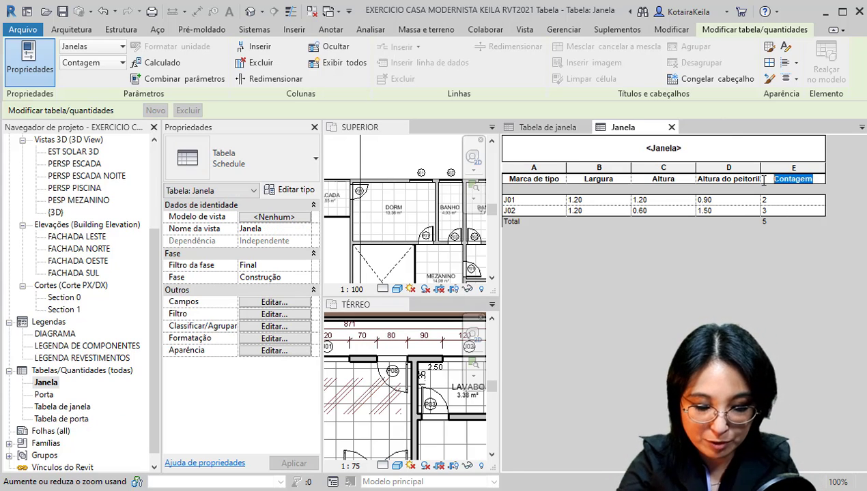
pyautogui.write('Qtd')
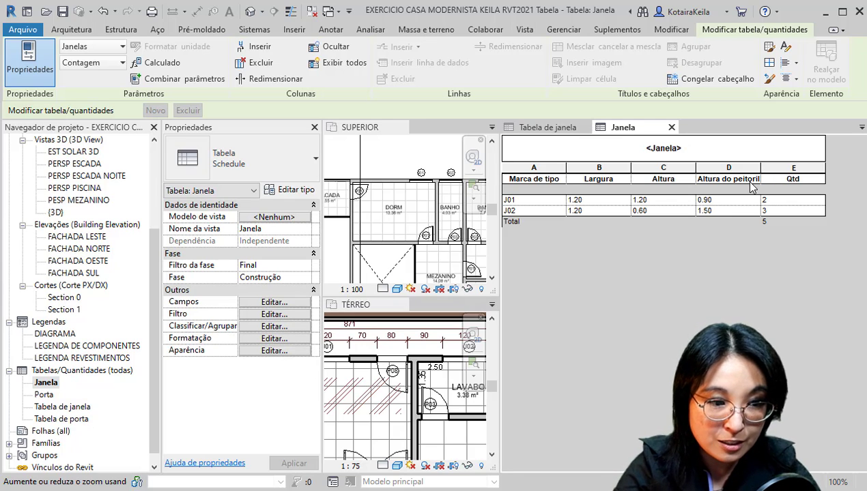
pyautogui.click(737, 183)
pyautogui.moveTo(732, 180); pyautogui.dragTo(689, 181)
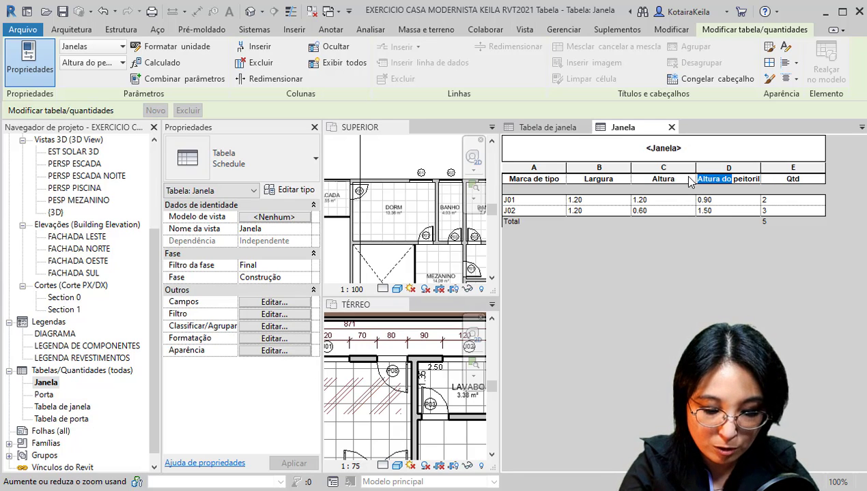
pyautogui.write('h')
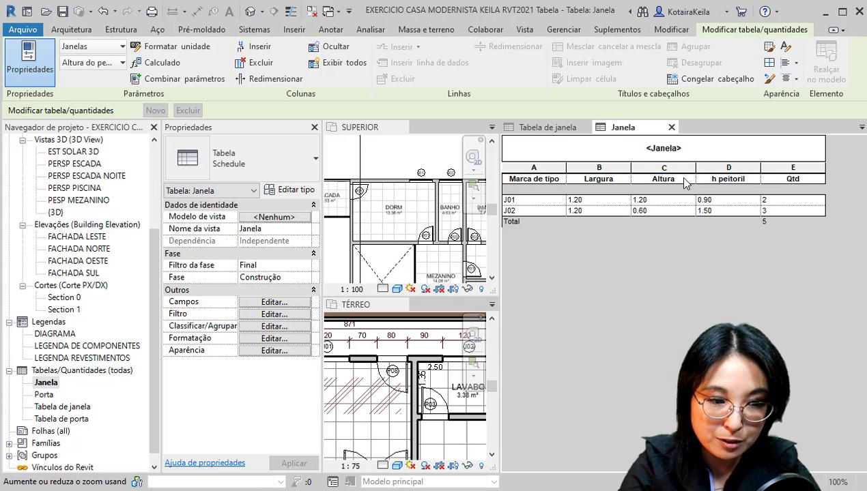
# Step: Shorten the Altura column header to h and the Largura column header to L
pyautogui.doubleClick(686, 179)
pyautogui.write('h')
pyautogui.click(592, 180)
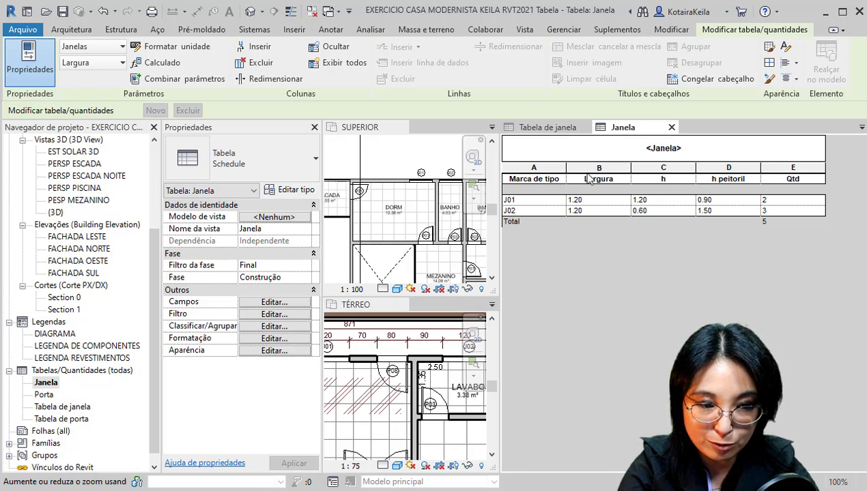
pyautogui.moveTo(593, 180); pyautogui.dragTo(659, 179)
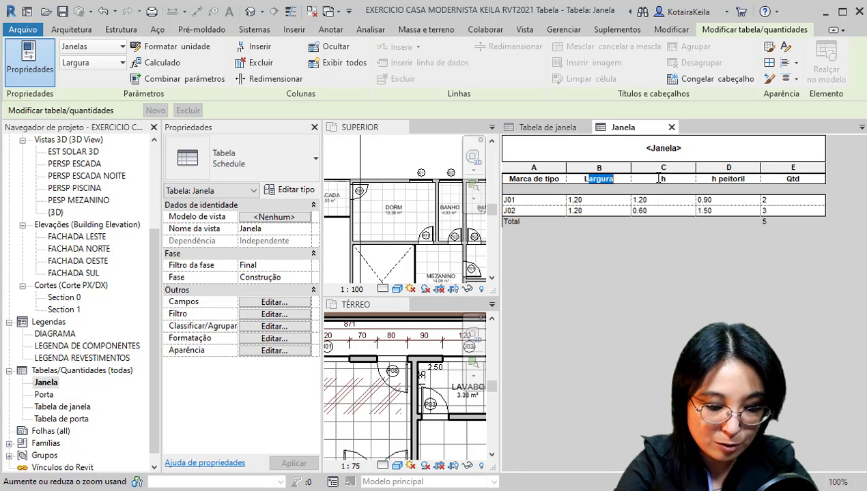
pyautogui.press('Delete')
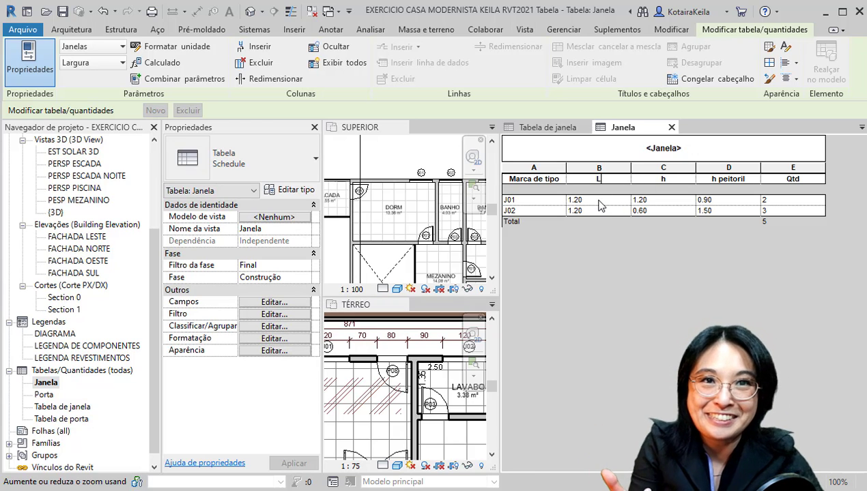
# Step: Clear the Marca de tipo column header so the first column has no heading
pyautogui.click(543, 180)
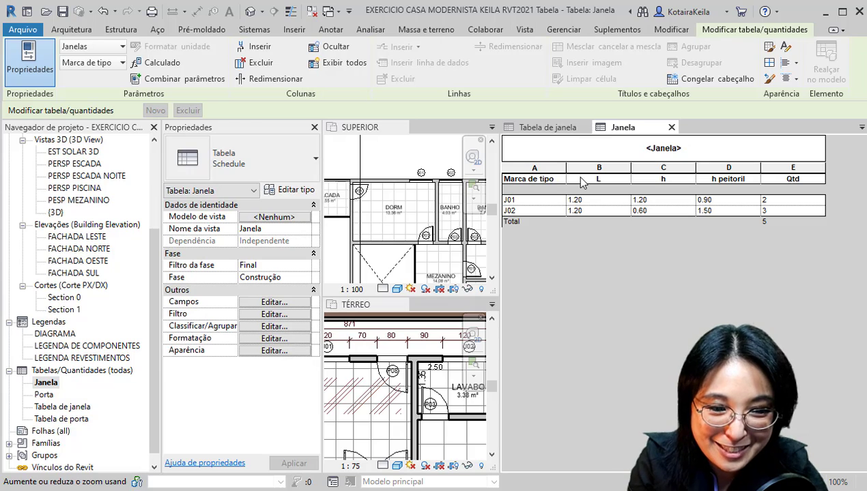
pyautogui.moveTo(553, 179); pyautogui.dragTo(503, 179)
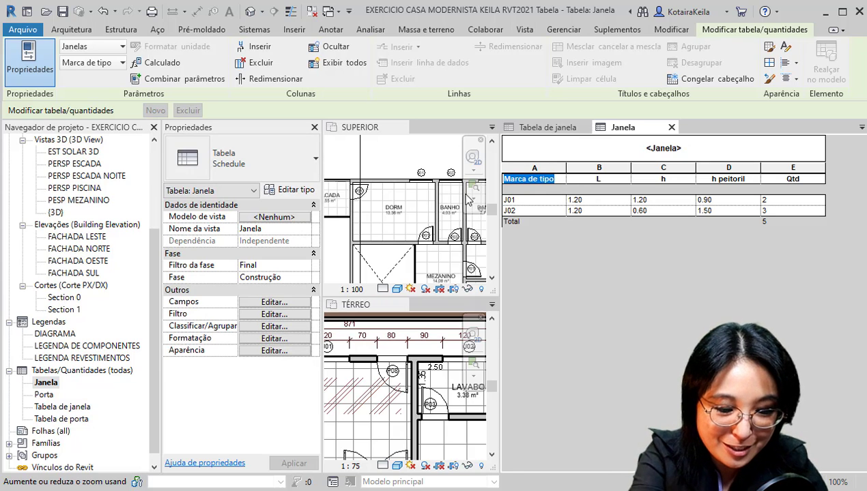
pyautogui.press('Delete')
# Step: Select the J02 windows through their row in the Janela schedule and activate the SUPERIOR floor plan
pyautogui.click(550, 212)
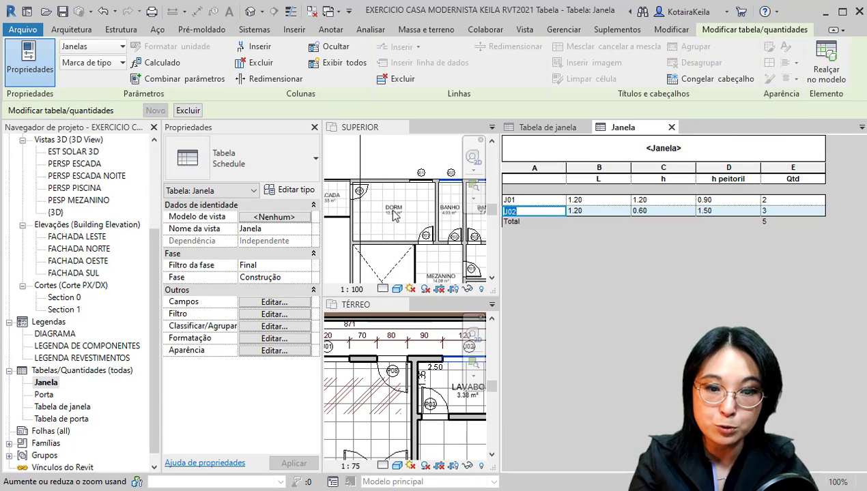
pyautogui.press('ctrl')
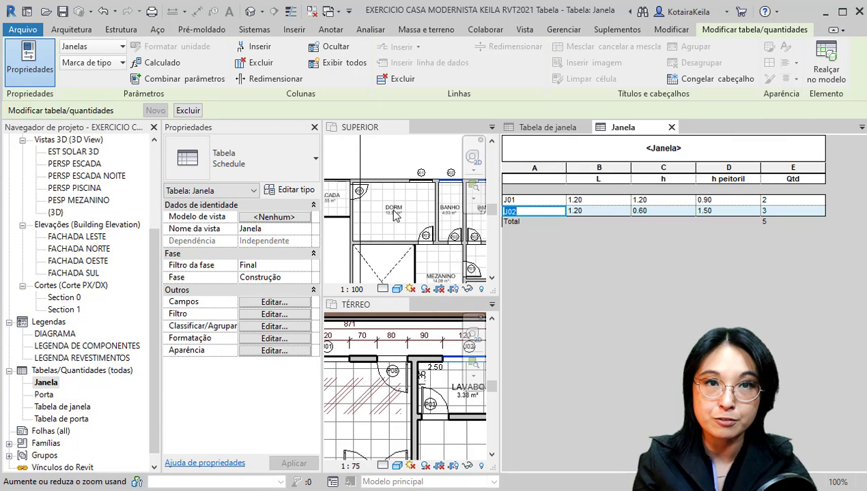
pyautogui.press('ctrl')
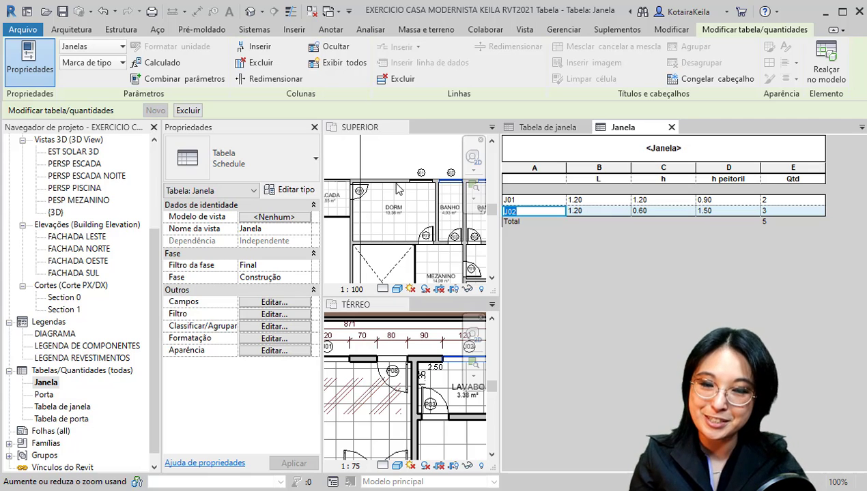
pyautogui.click(402, 156)
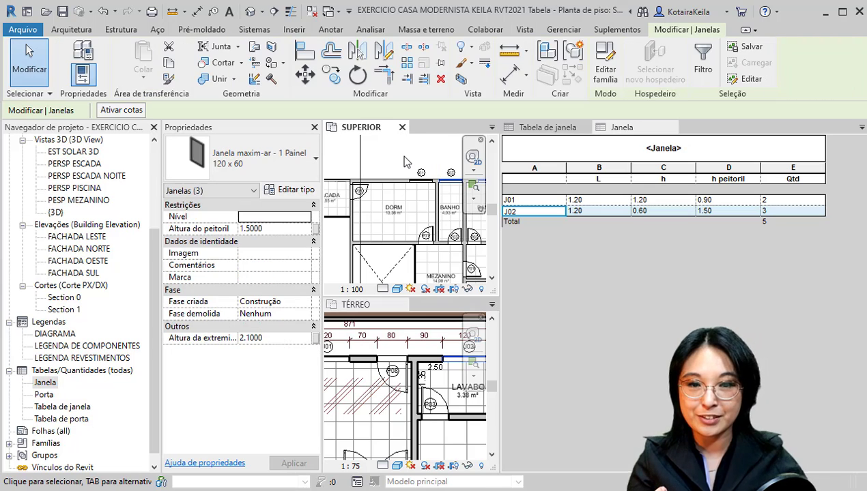